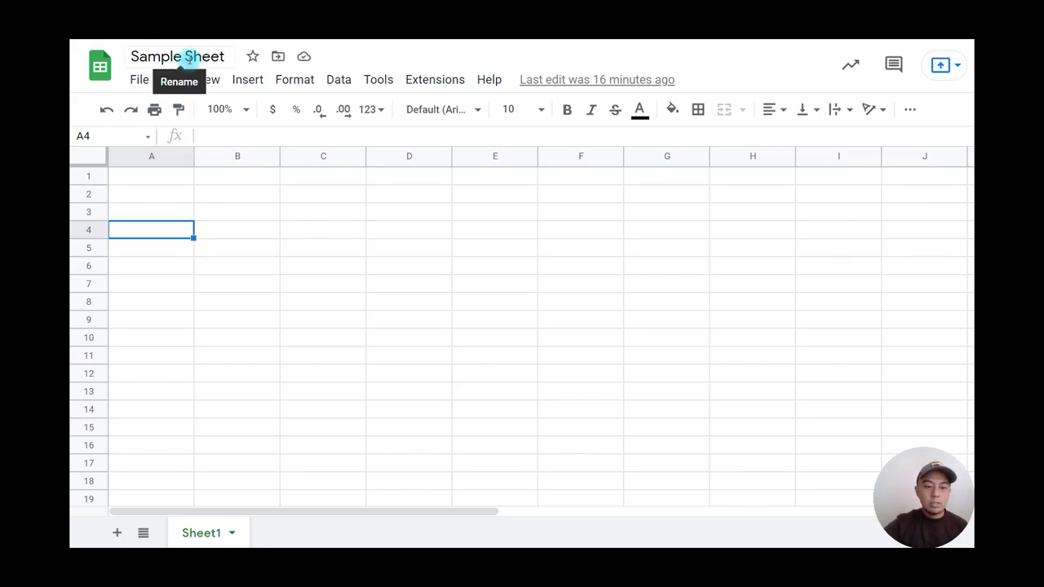
# Rename the Sheet1 tab to 'Point of Sale'.
pyautogui.doubleClick(206, 535)
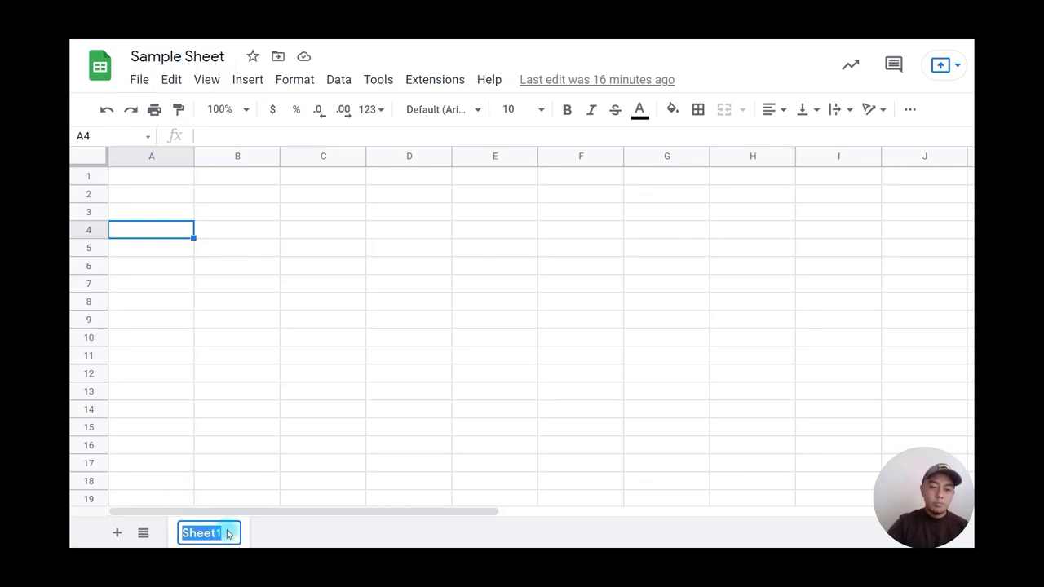
pyautogui.write('Poin')
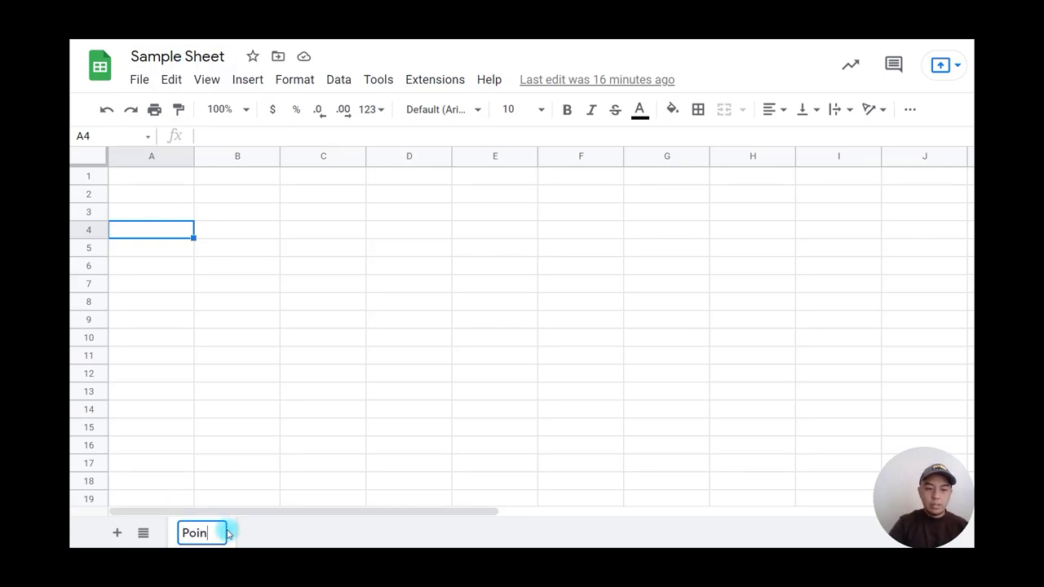
pyautogui.write('t of Sale')
pyautogui.press('Return')
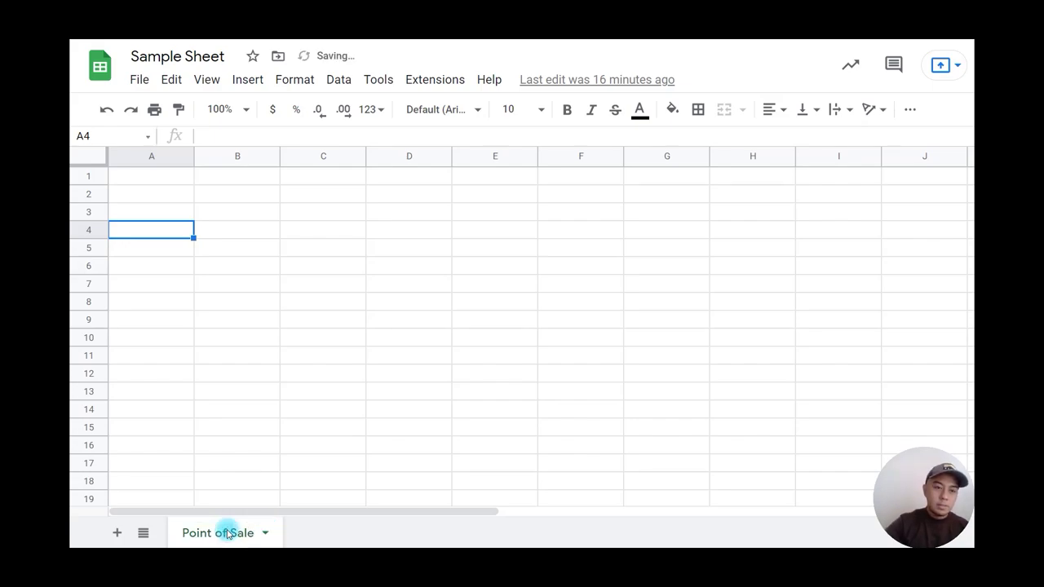
# Enter the headers Item Description, Qty, Price and Amount in cells B2 through E2.
pyautogui.click(250, 209)
pyautogui.click(239, 193)
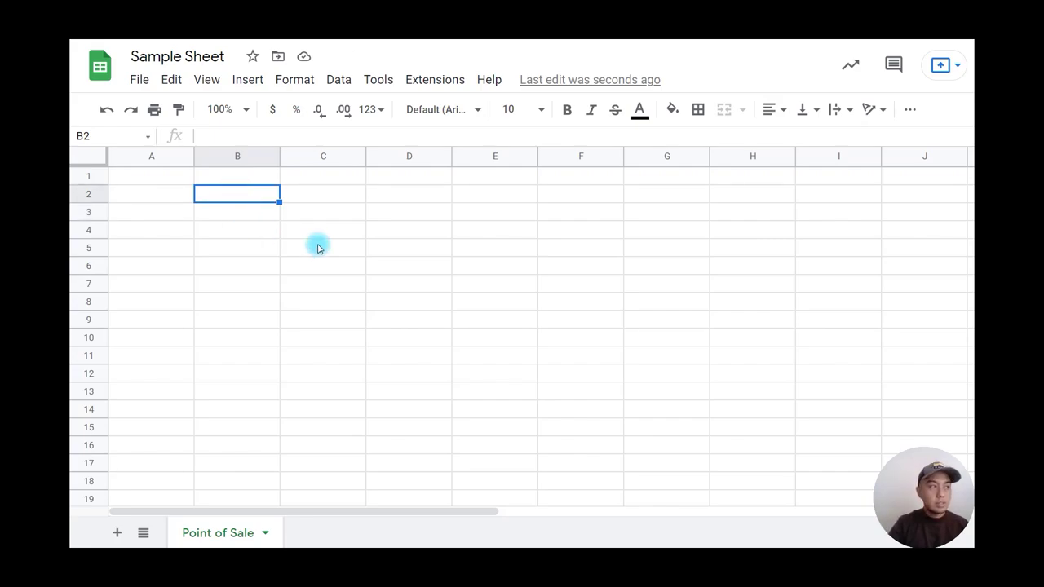
pyautogui.press('Return')
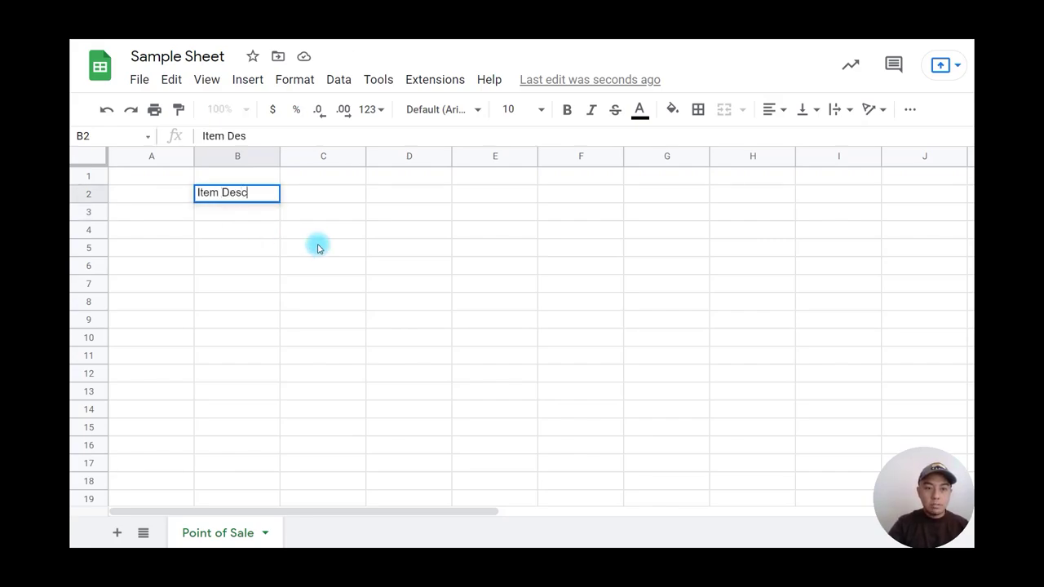
pyautogui.write('Item Description')
pyautogui.press('Tab')
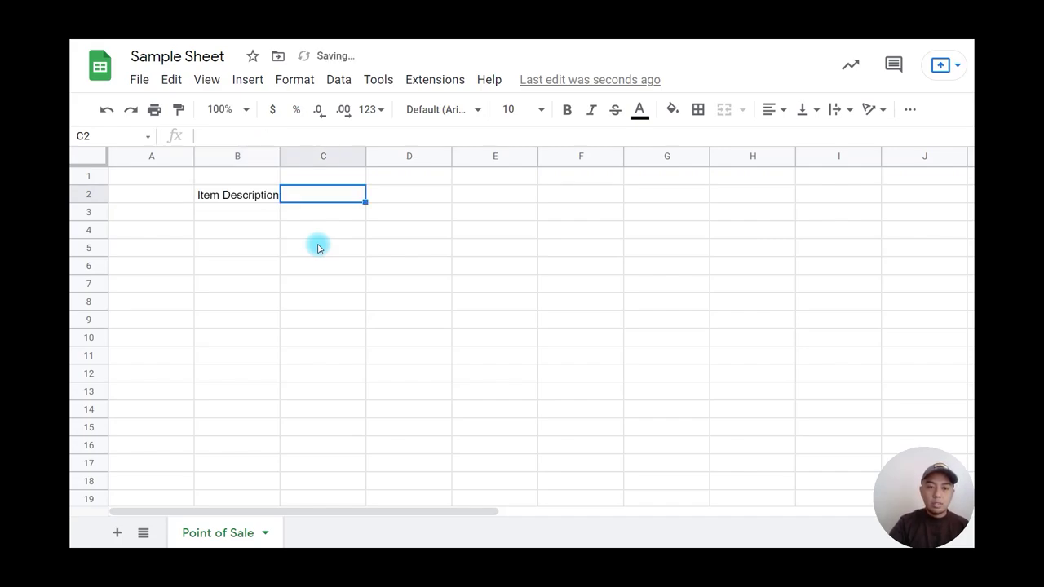
pyautogui.write('Qt')
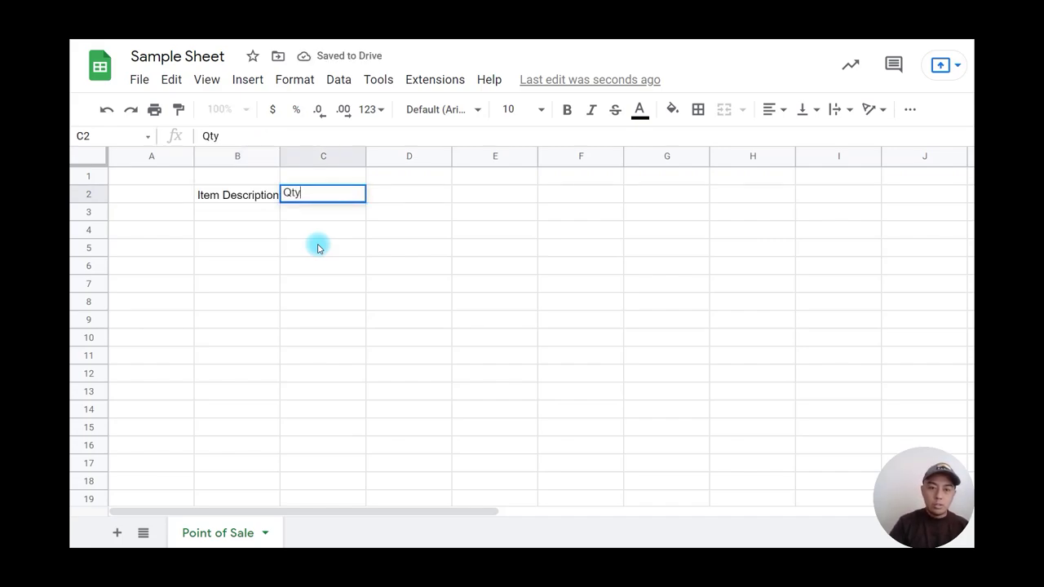
pyautogui.write('y')
pyautogui.press('Tab')
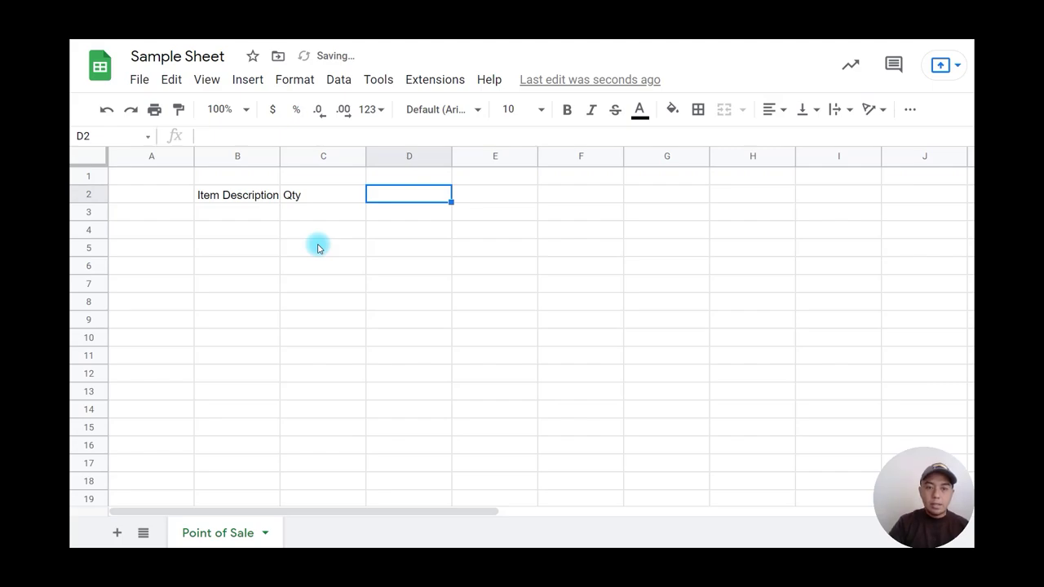
pyautogui.write('Price')
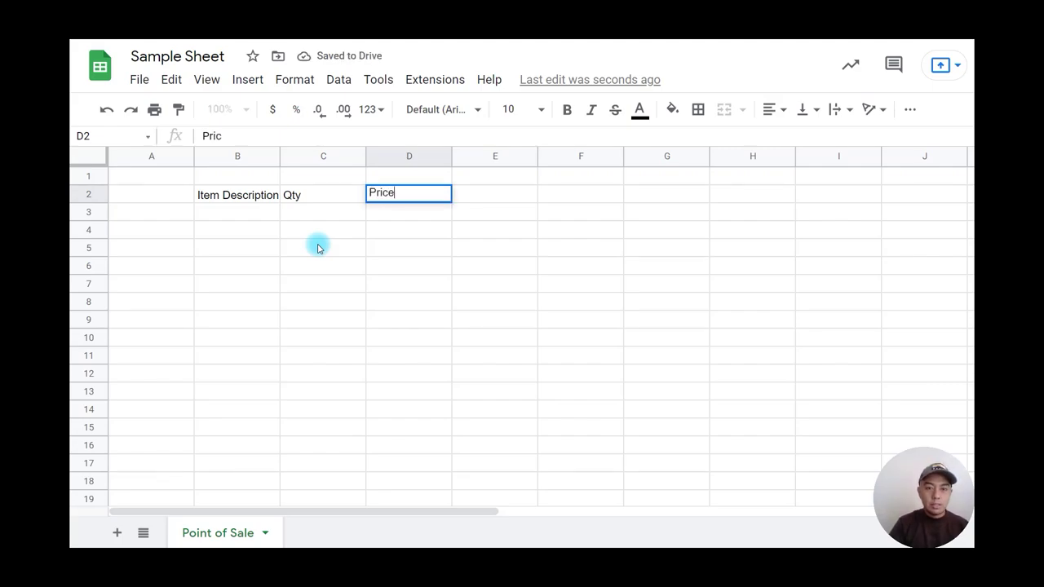
pyautogui.press('Tab')
pyautogui.write('Total')
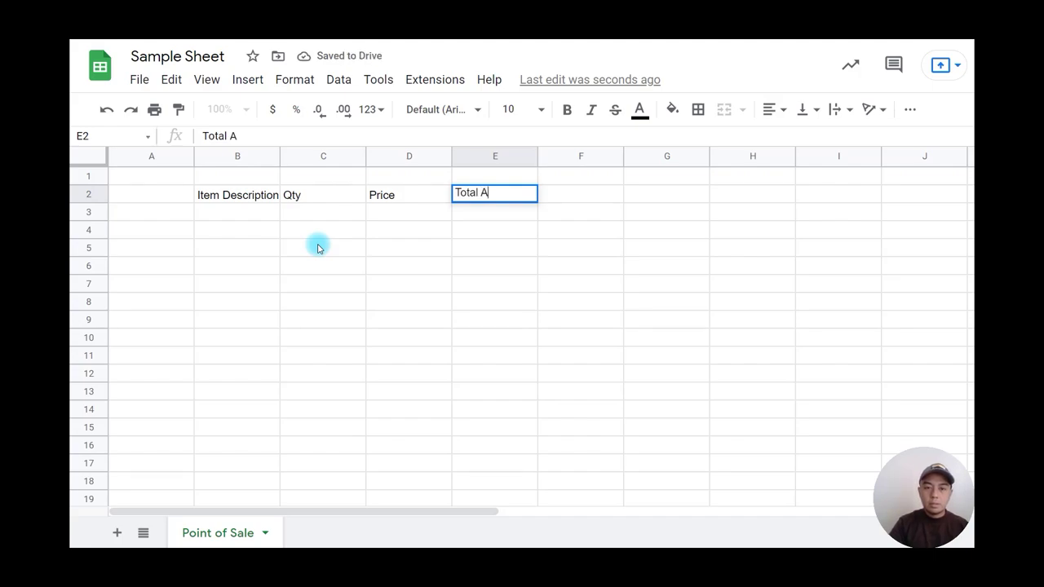
pyautogui.press('BackSpace')
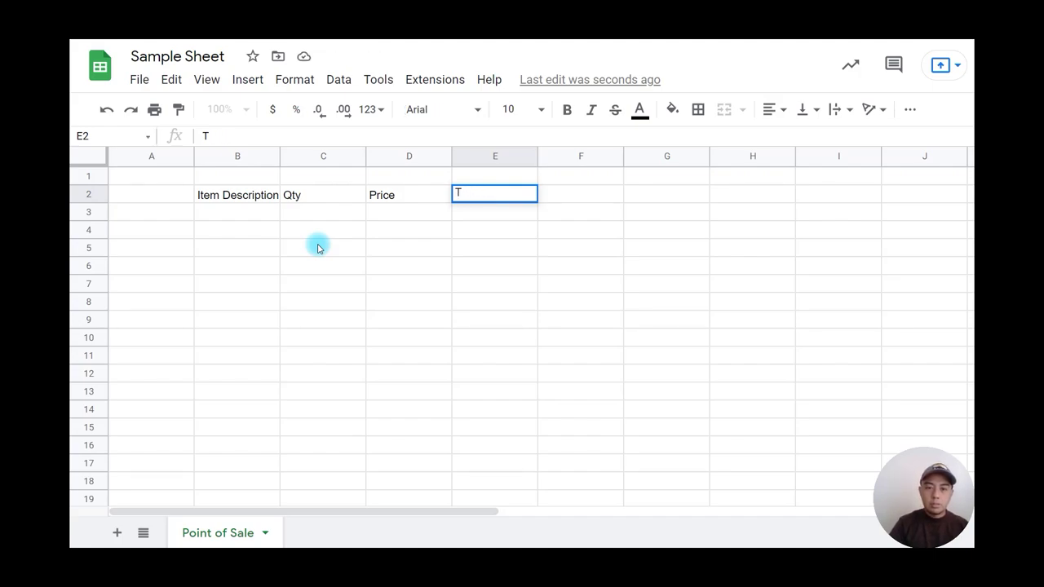
pyautogui.press('Return')
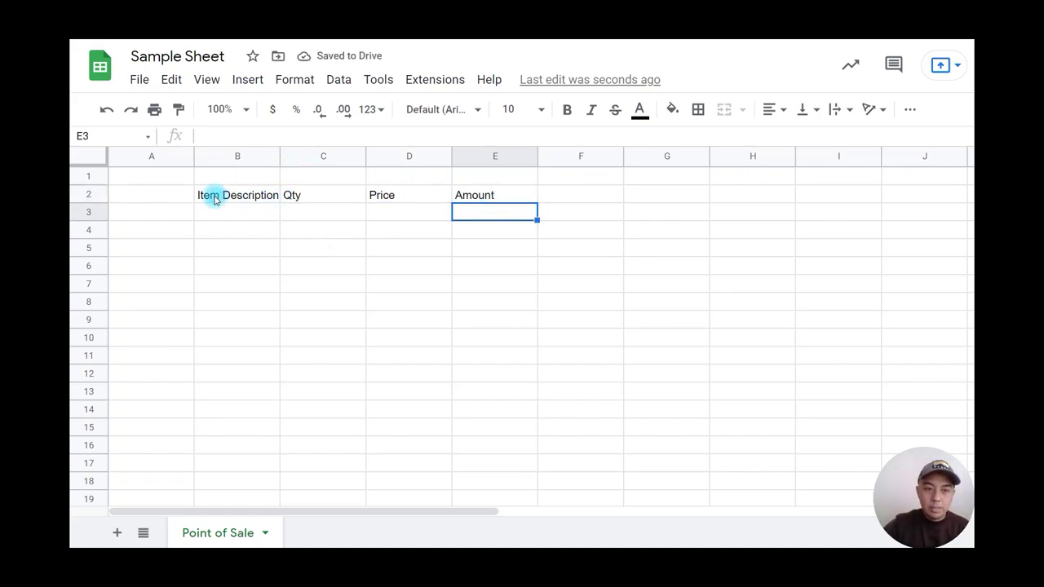
# Center-align the header labels in B2:E2.
pyautogui.click(227, 199)
pyautogui.moveTo(227, 199); pyautogui.dragTo(481, 196)
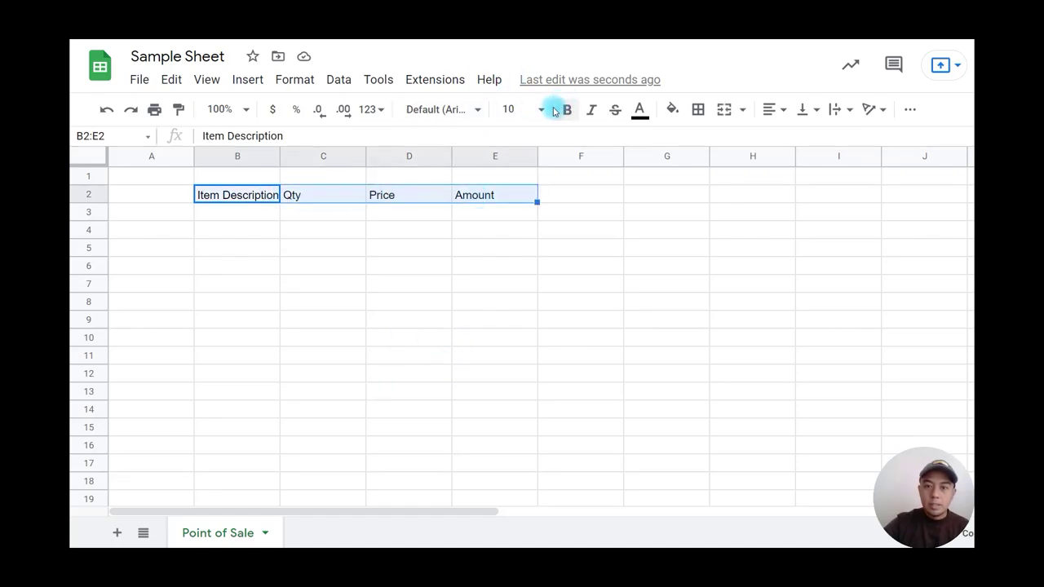
pyautogui.click(776, 110)
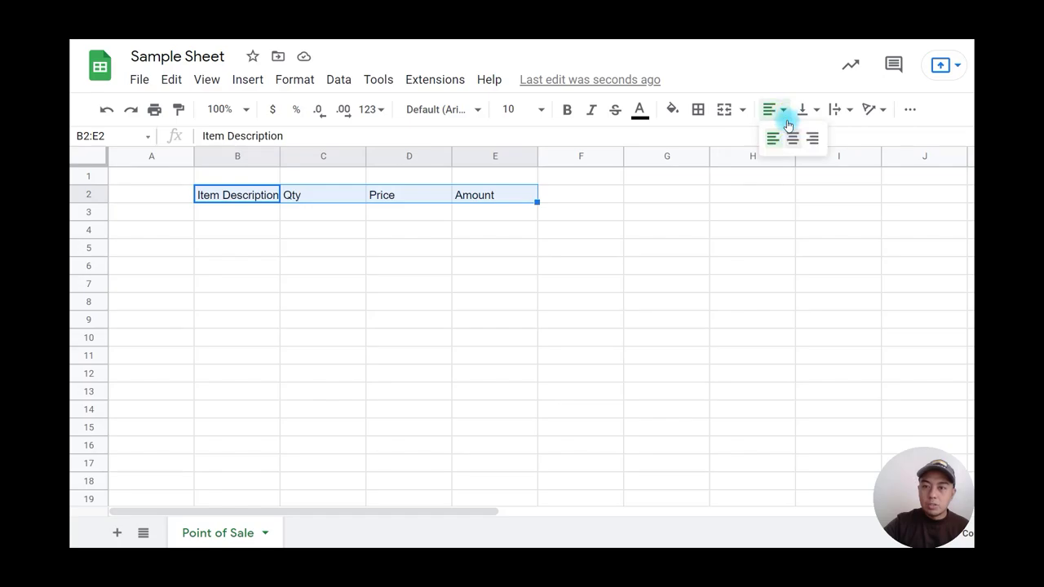
pyautogui.click(791, 140)
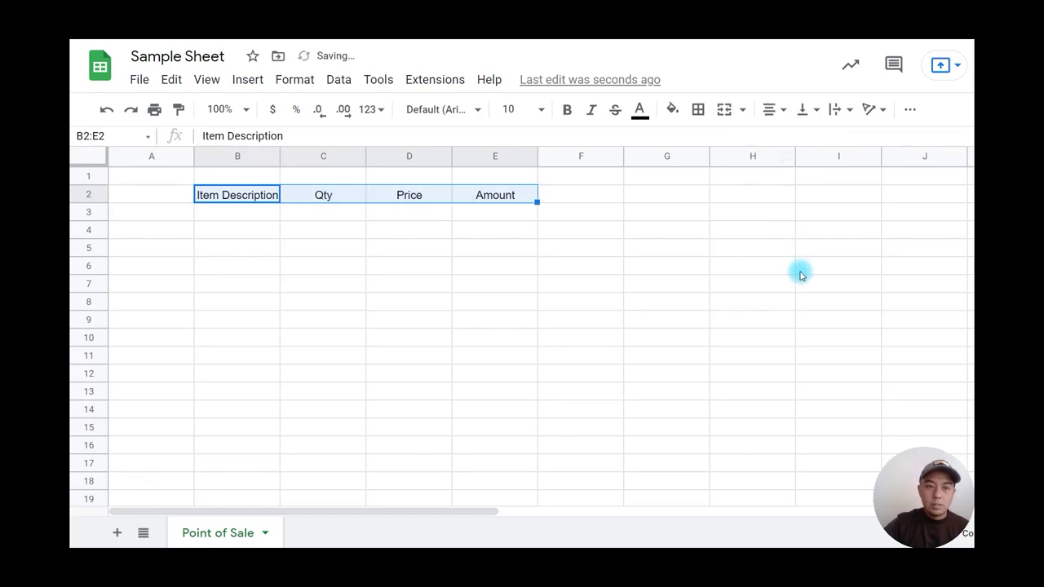
# Resize columns B through E together to one uniform, wider width.
pyautogui.moveTo(281, 160); pyautogui.dragTo(289, 159)
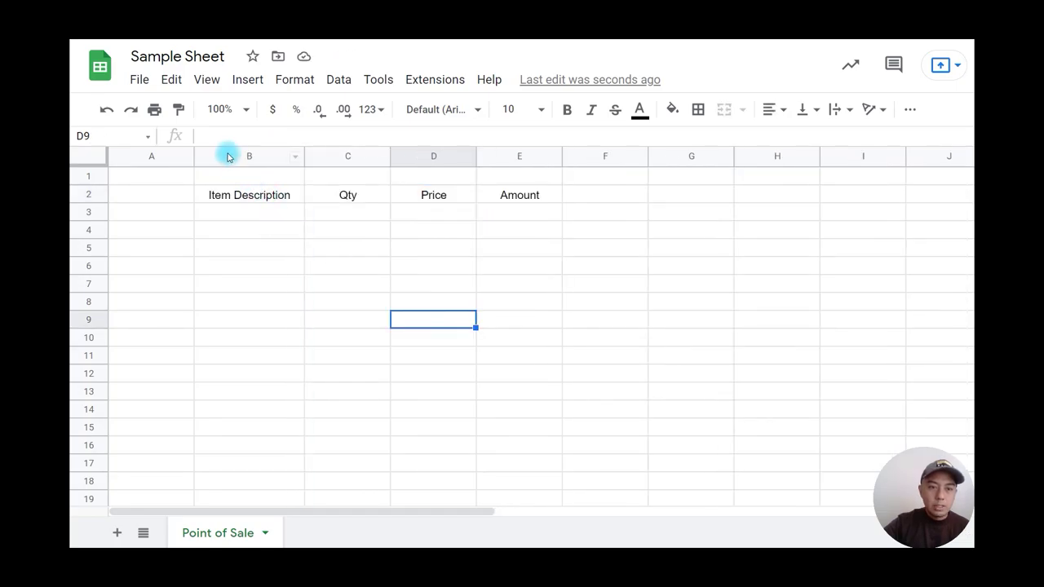
pyautogui.moveTo(229, 158); pyautogui.dragTo(502, 158)
pyautogui.moveTo(304, 155); pyautogui.dragTo(308, 159)
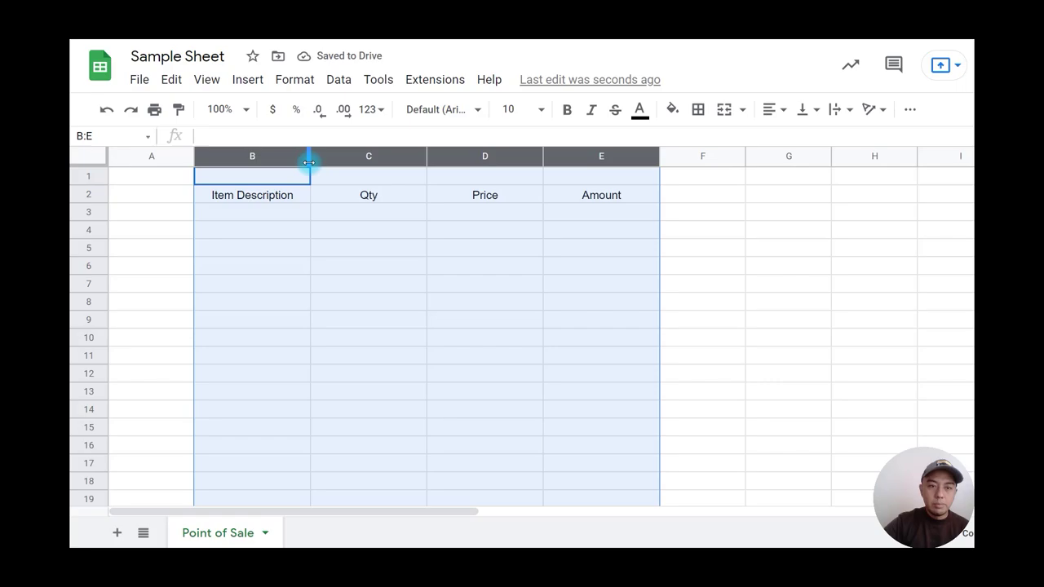
pyautogui.moveTo(308, 156); pyautogui.dragTo(303, 155)
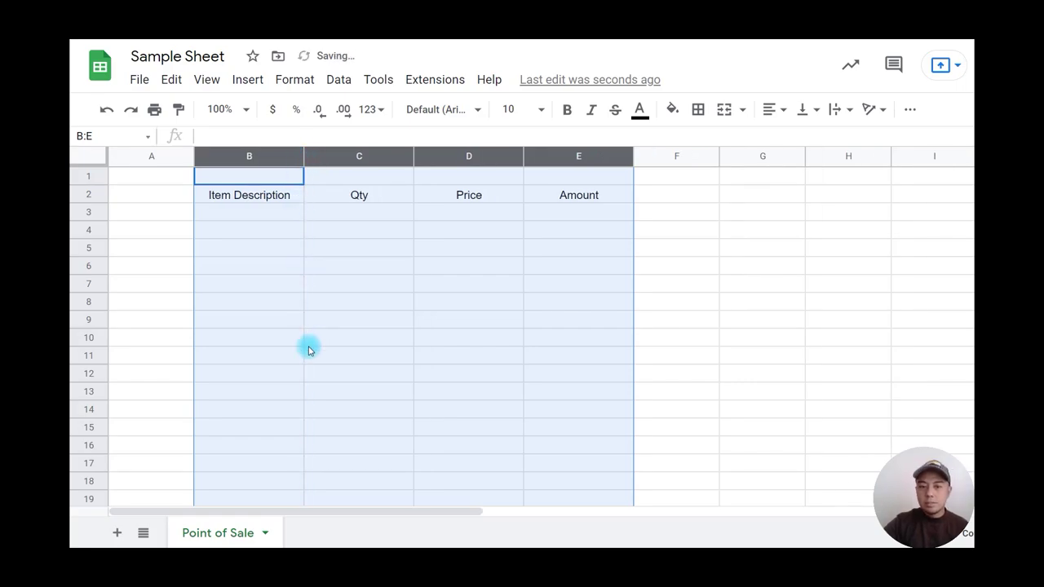
pyautogui.click(310, 300)
pyautogui.click(269, 202)
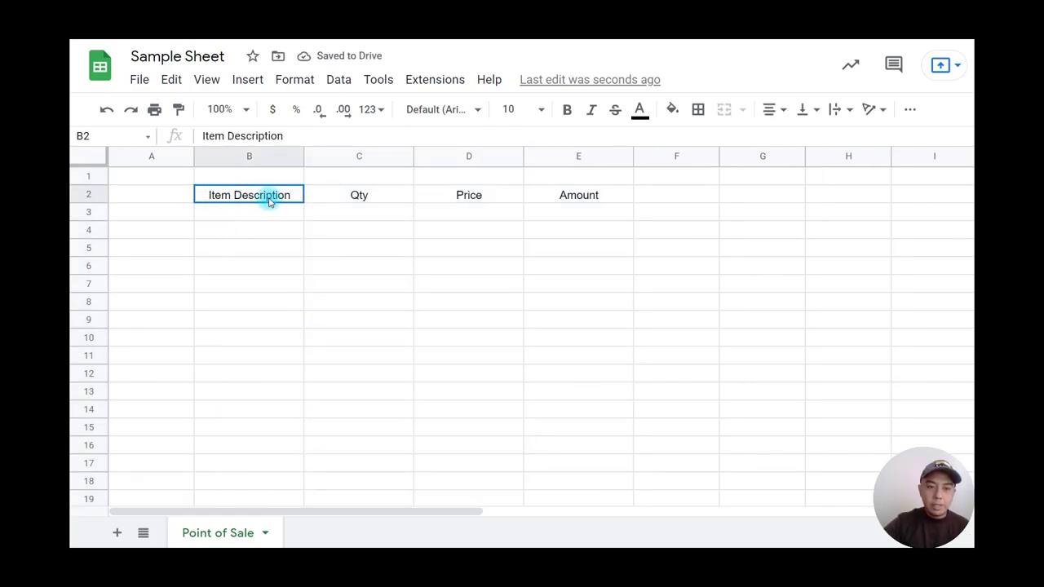
pyautogui.moveTo(269, 202); pyautogui.dragTo(578, 199)
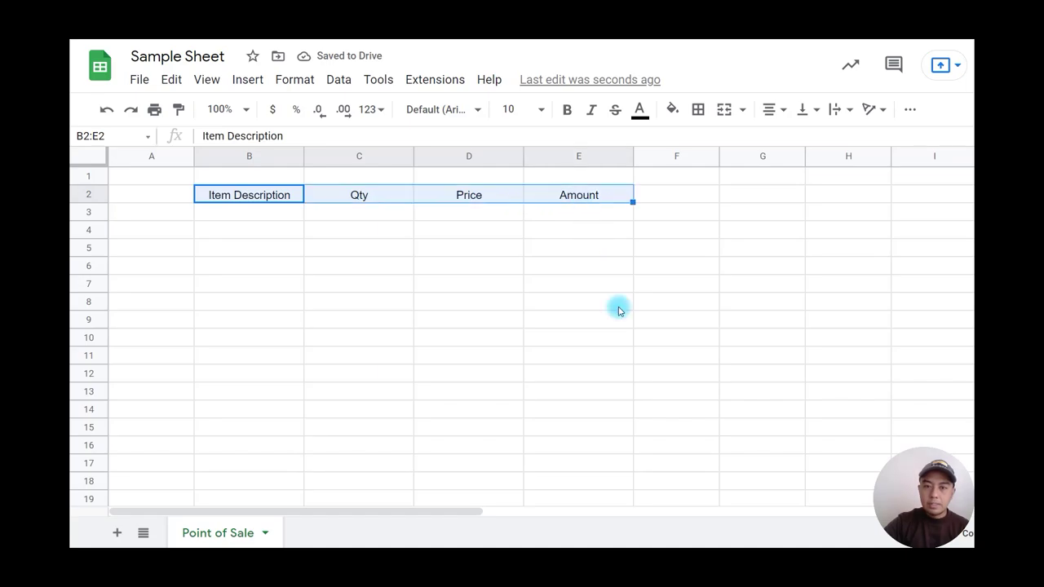
# Fill the header cells B2:E2 with light cornflower blue 1.
pyautogui.click(672, 109)
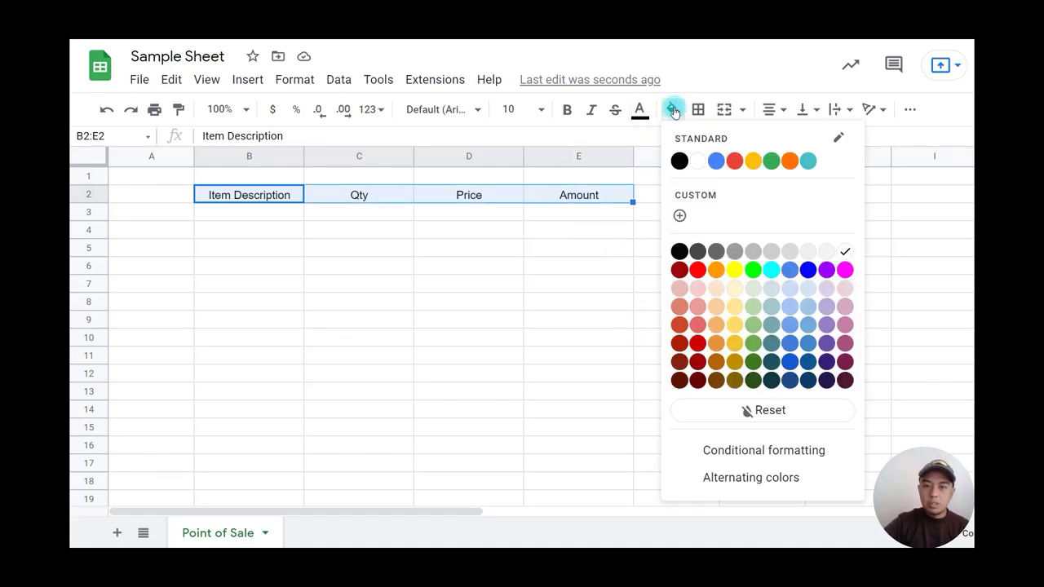
pyautogui.click(791, 326)
pyautogui.click(551, 336)
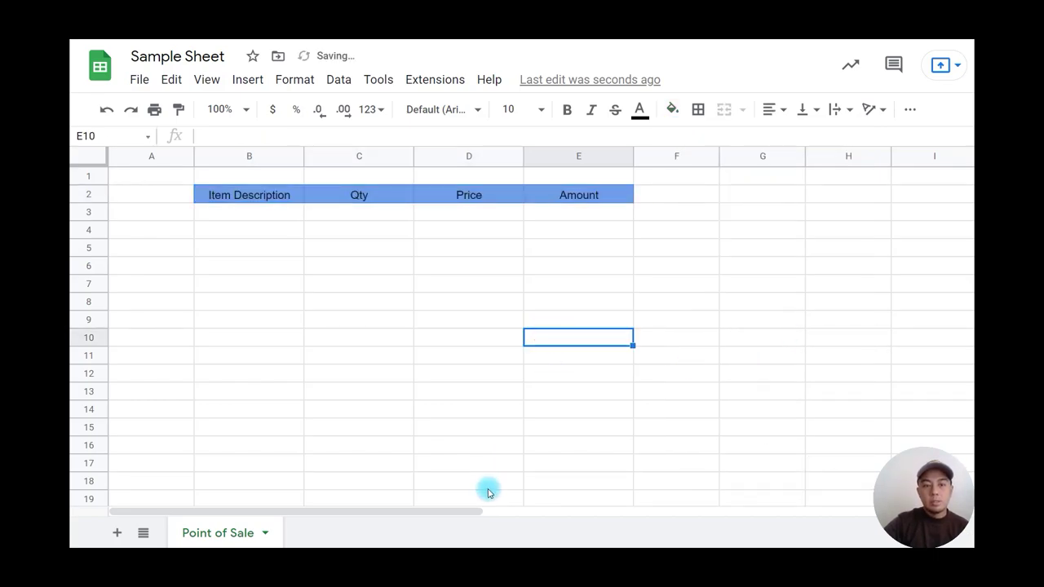
pyautogui.click(228, 222)
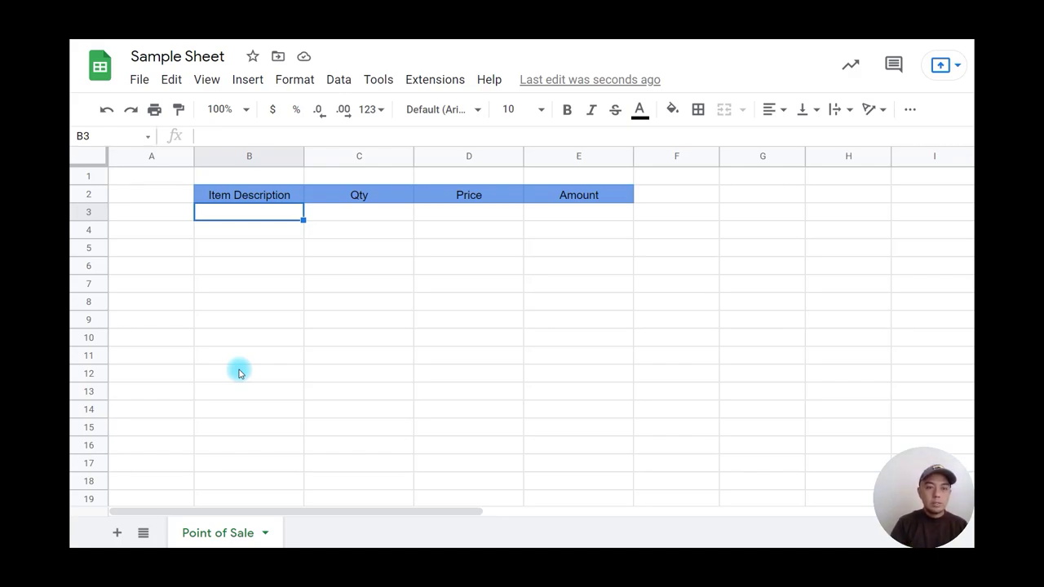
# Enter Fried Chicken, Rice, Softdrinks and Spaghetti in cells B3 to B6.
pyautogui.write('Fried Chicken')
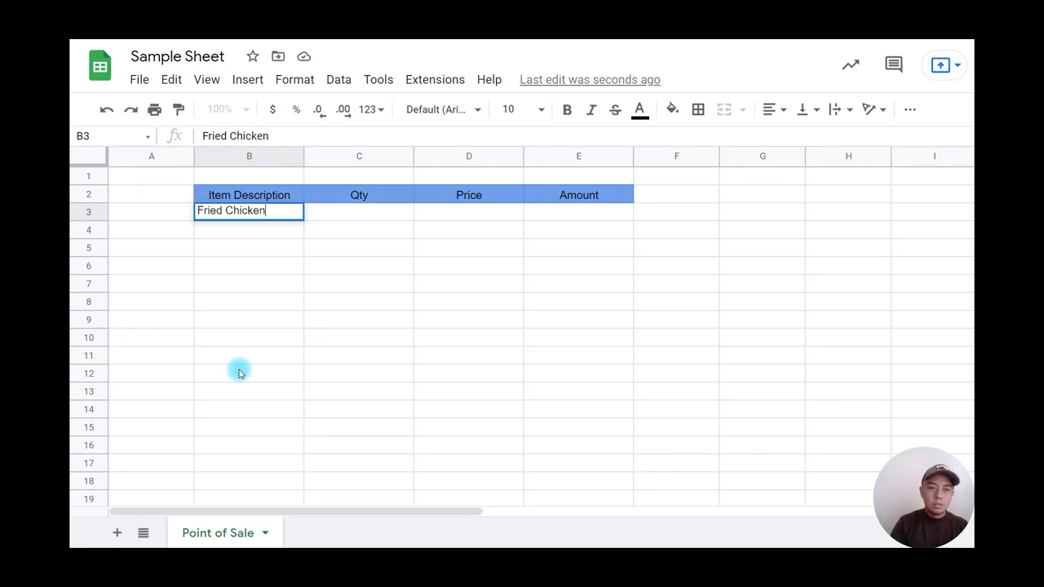
pyautogui.press('Return')
pyautogui.write('Ri')
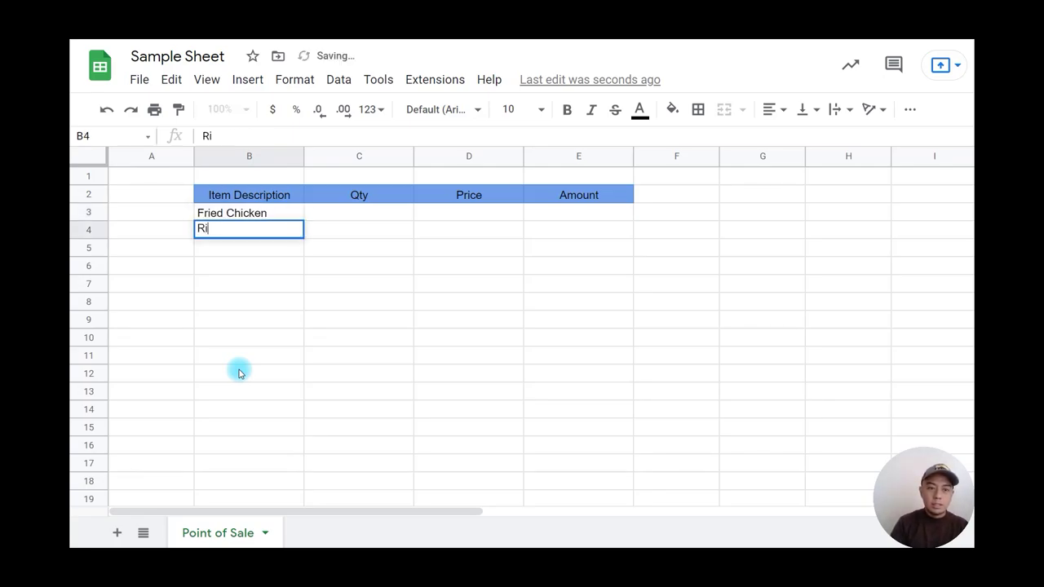
pyautogui.write('ce')
pyautogui.press('Return')
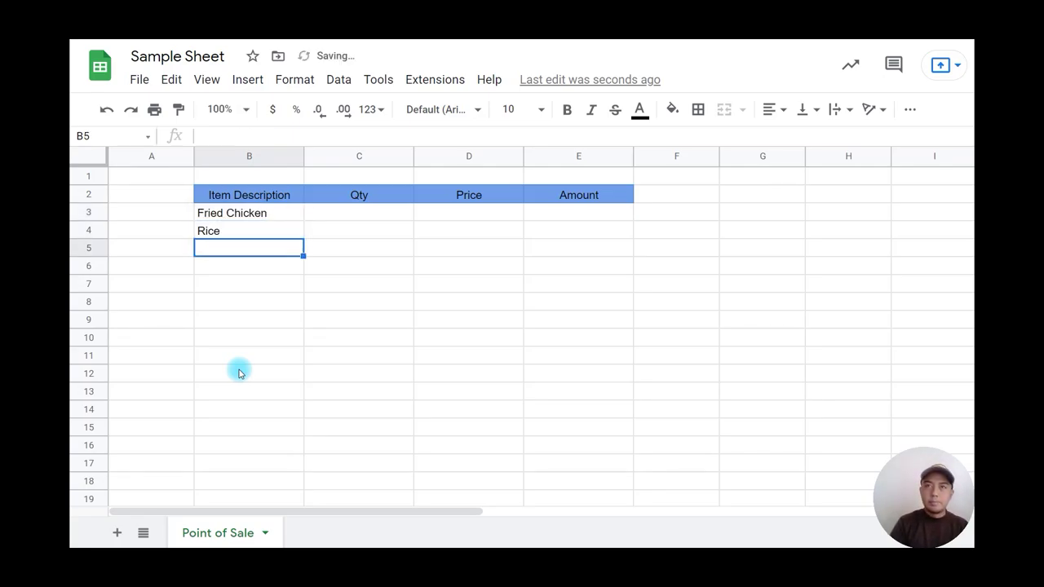
pyautogui.write('Softdri')
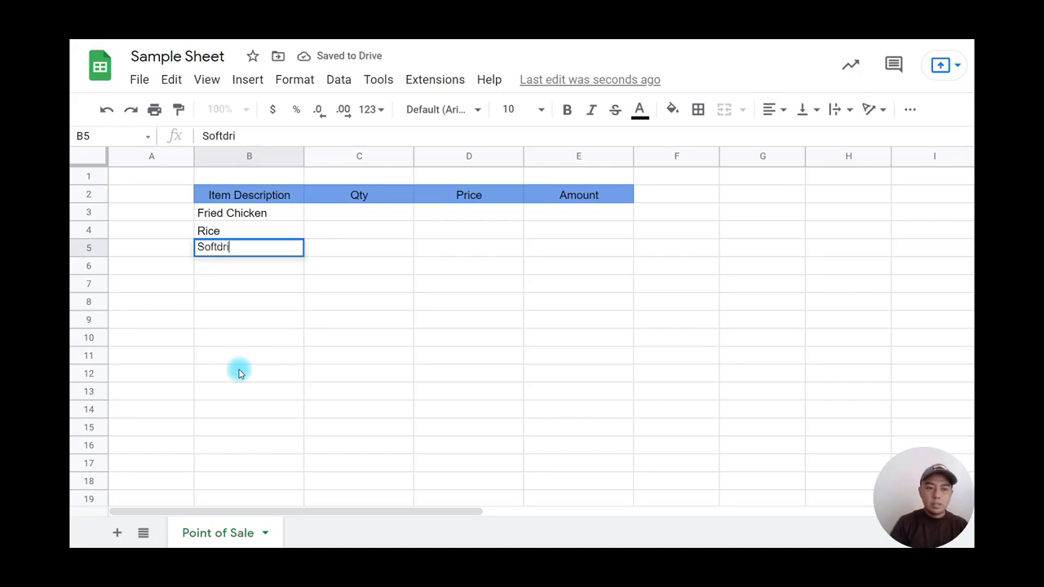
pyautogui.write('nks')
pyautogui.press('Return')
pyautogui.write('Spa')
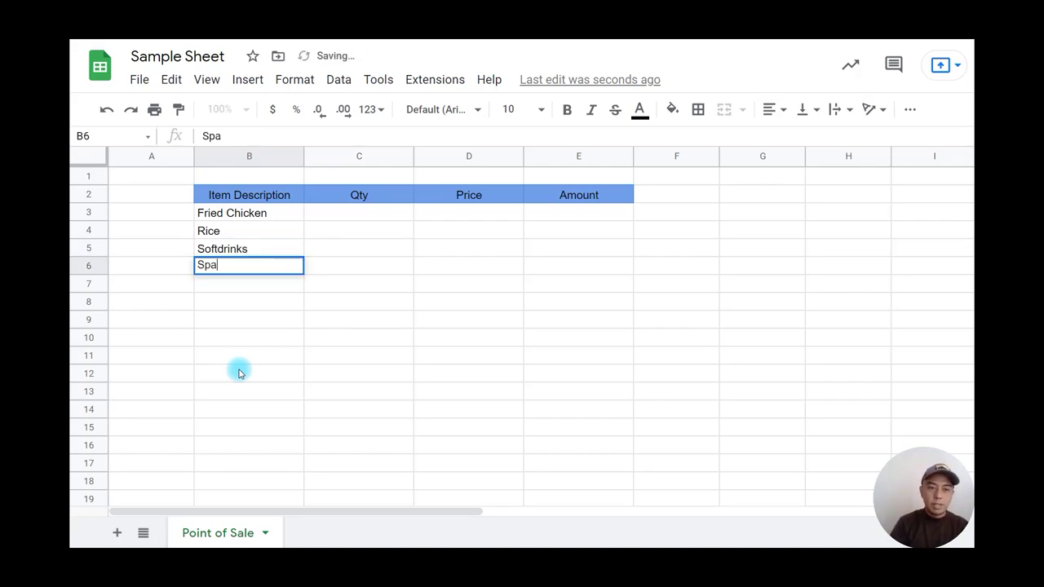
pyautogui.write('ghetti')
pyautogui.press('Return')
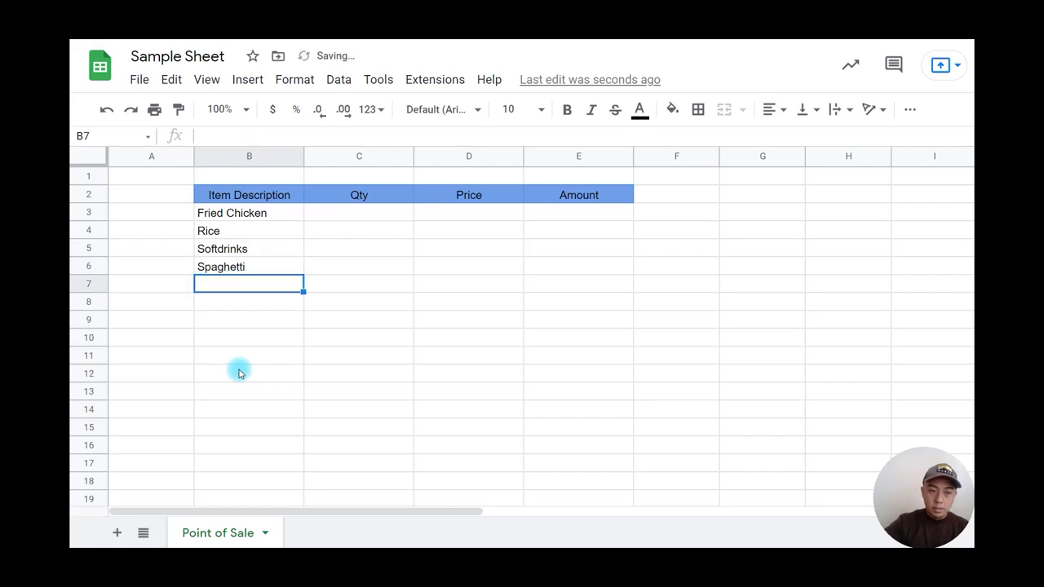
pyautogui.click(466, 213)
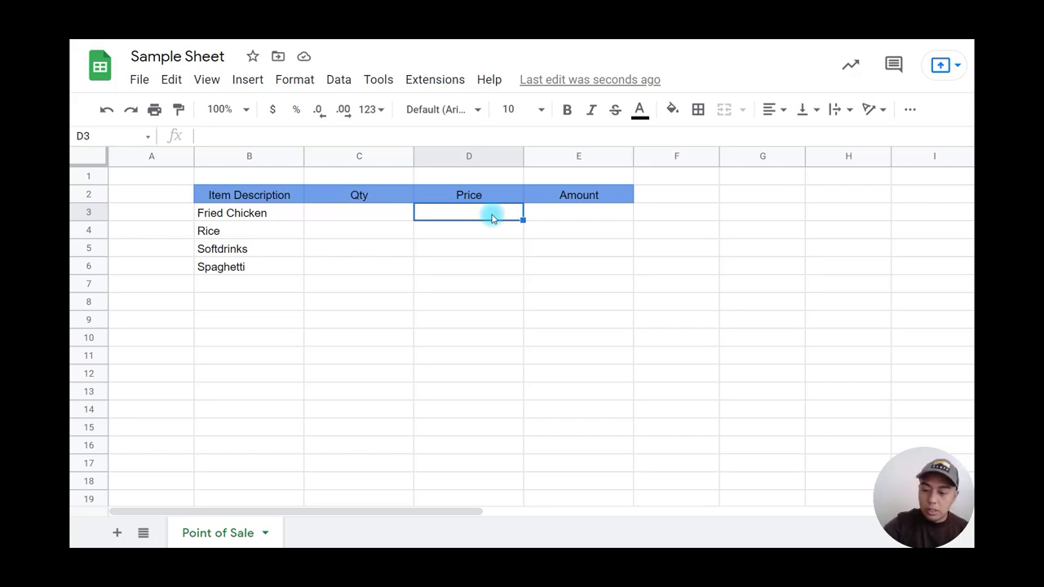
# Enter the prices 120, 35, 50 and 85 in cells D3 through D6.
pyautogui.write('120')
pyautogui.press('Return')
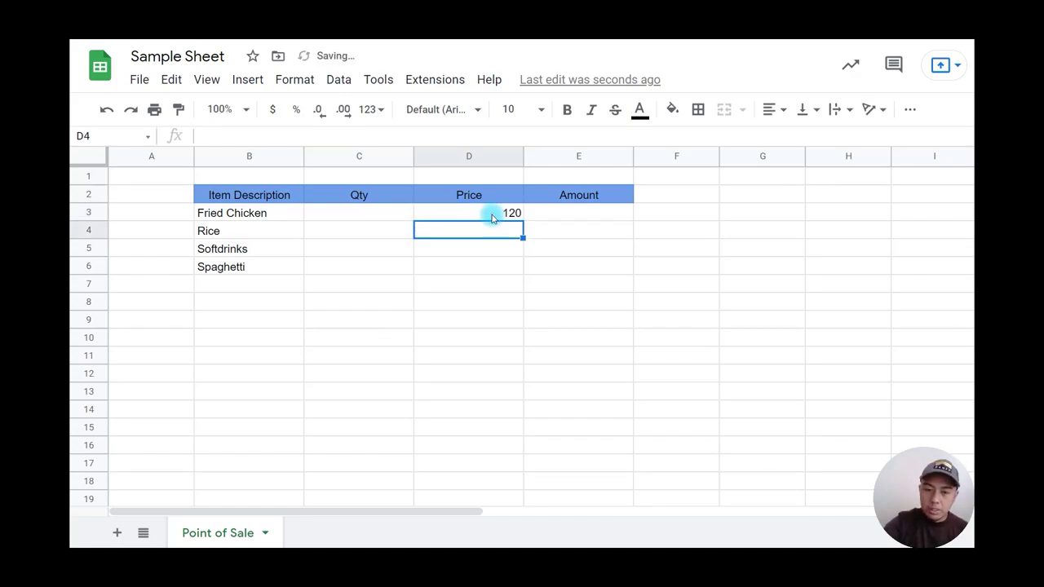
pyautogui.write('25')
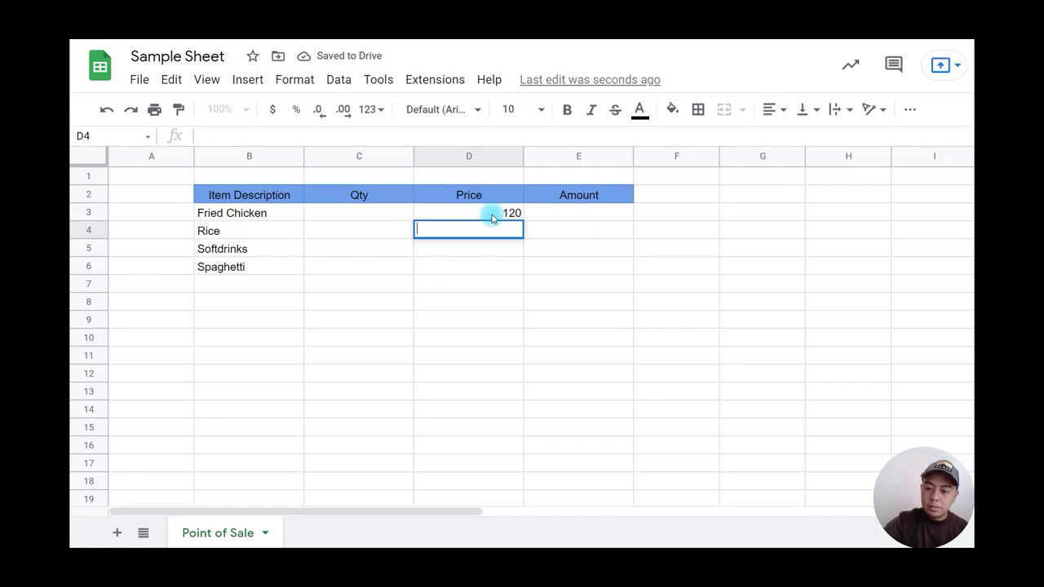
pyautogui.write('35')
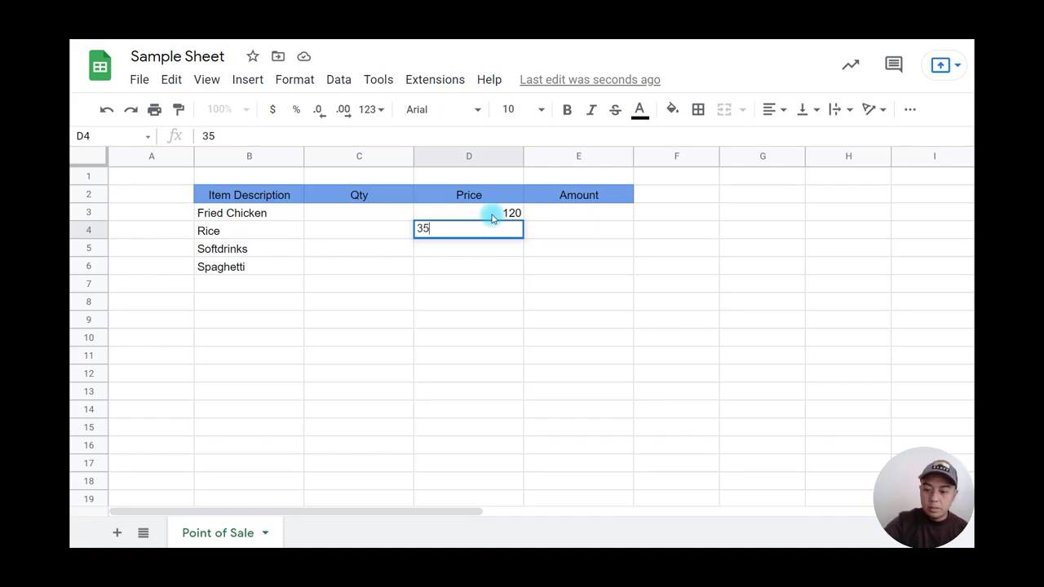
pyautogui.press('Return')
pyautogui.write('50')
pyautogui.press('Return')
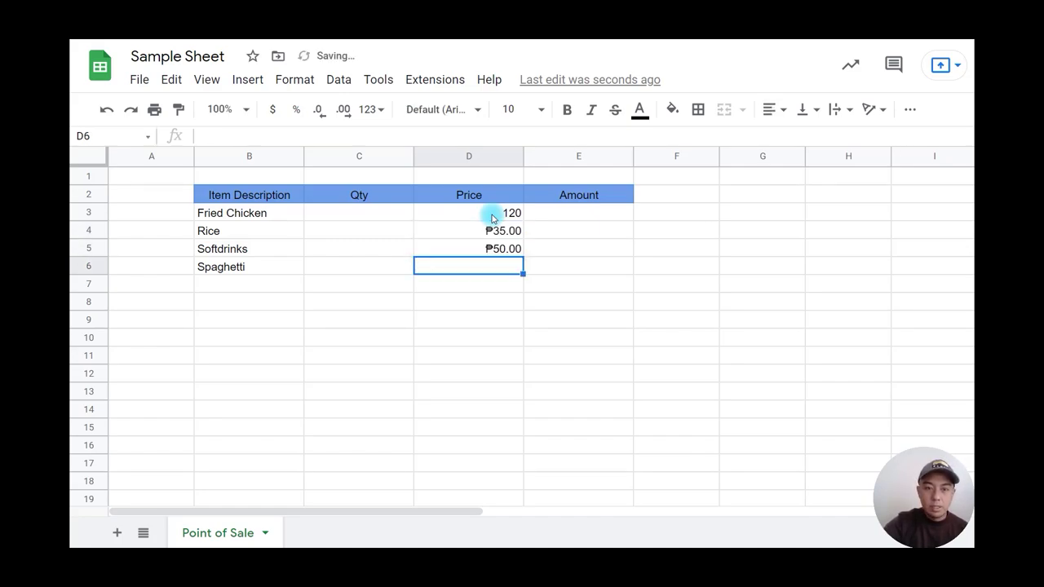
pyautogui.write('85')
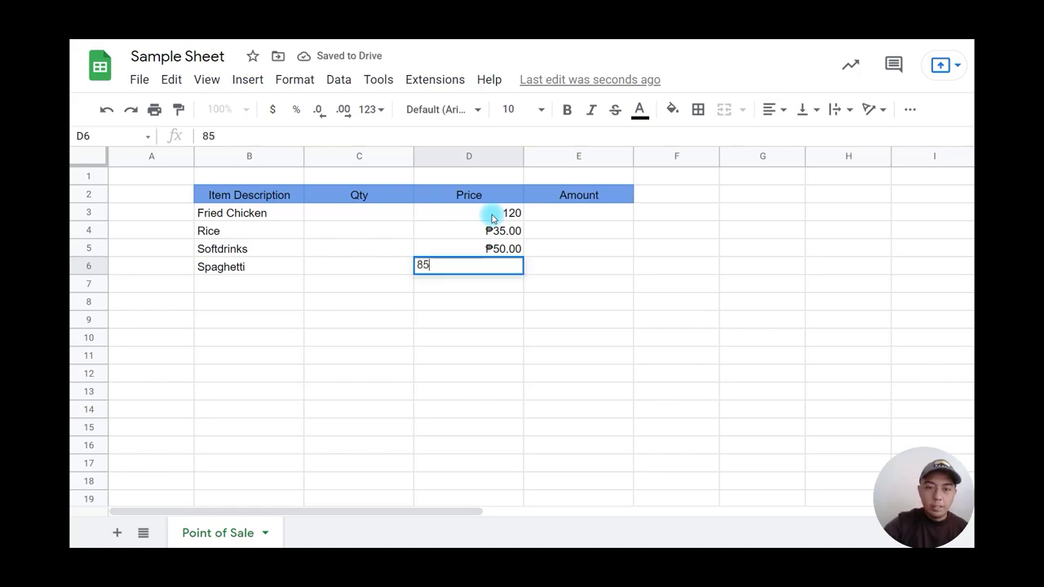
pyautogui.press('Return')
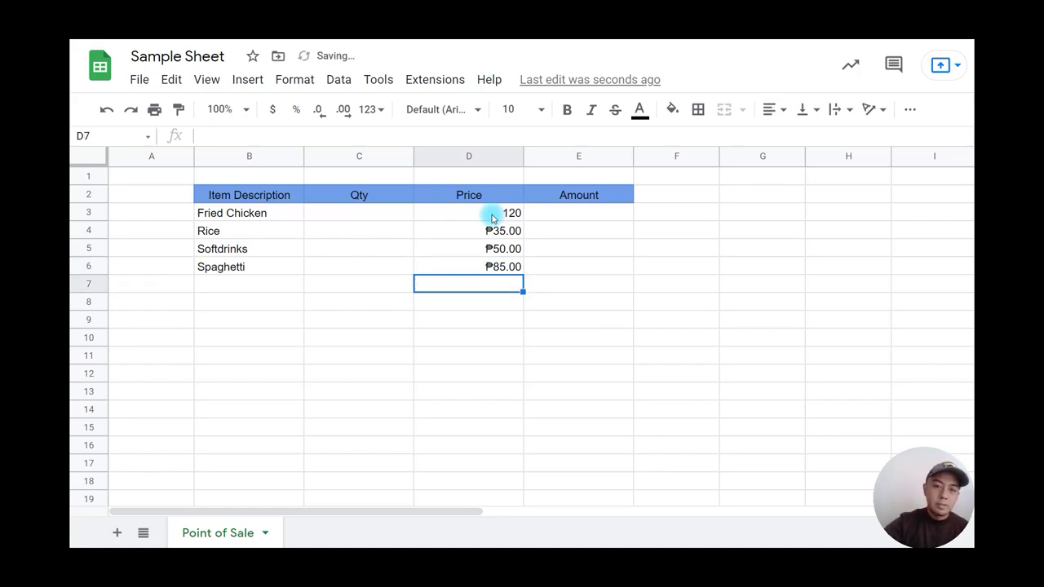
pyautogui.click(448, 343)
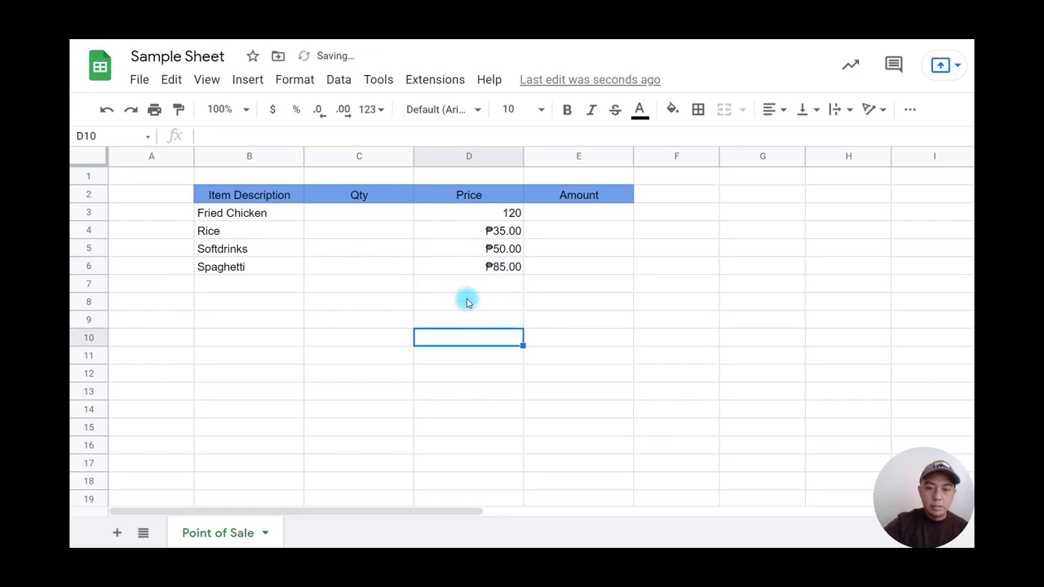
# Paint-format D4's peso currency onto D3 so Fried Chicken shows ₱120.00.
pyautogui.click(500, 213)
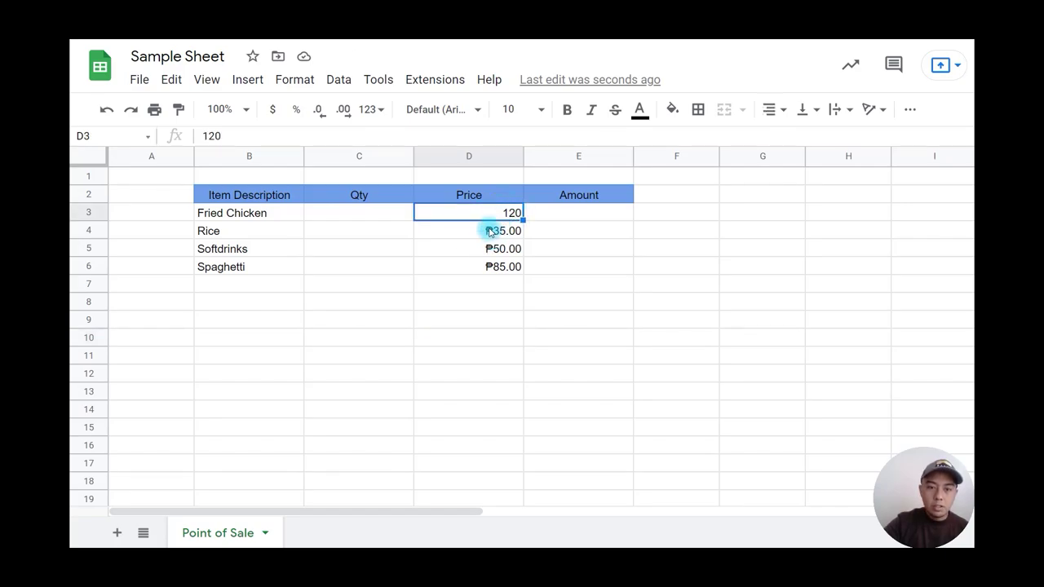
pyautogui.click(493, 233)
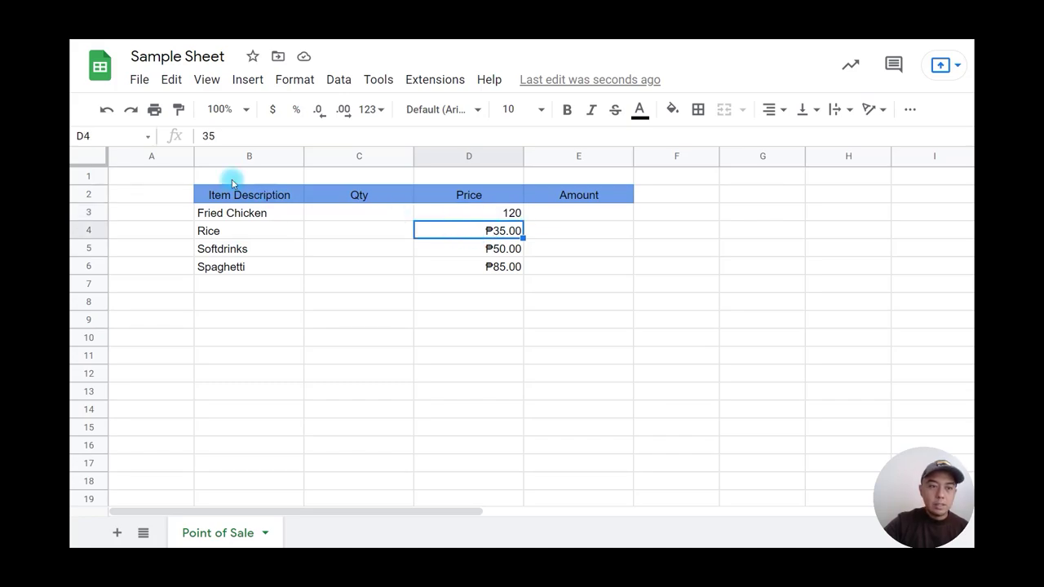
pyautogui.click(177, 109)
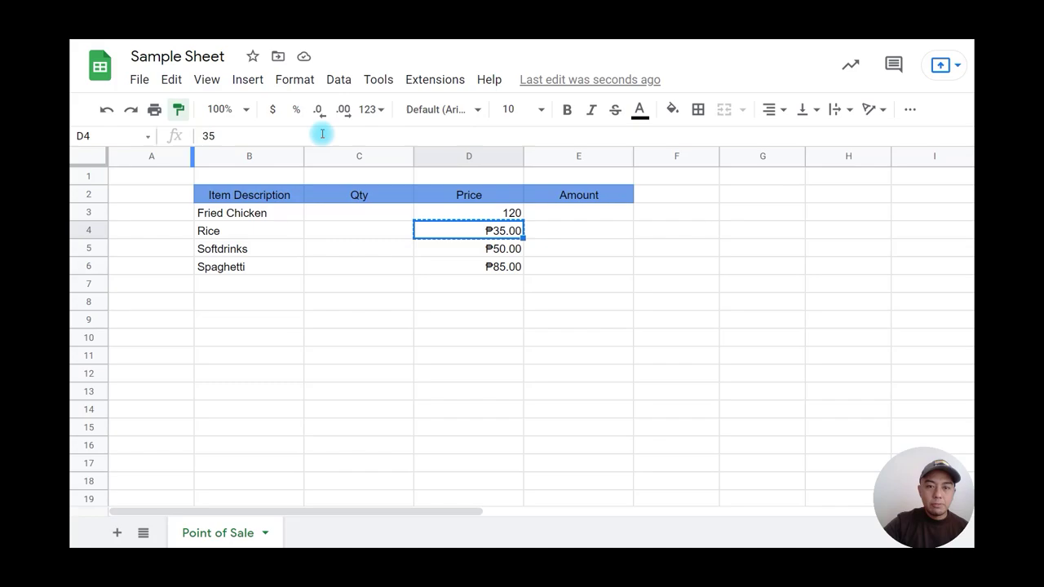
pyautogui.click(504, 213)
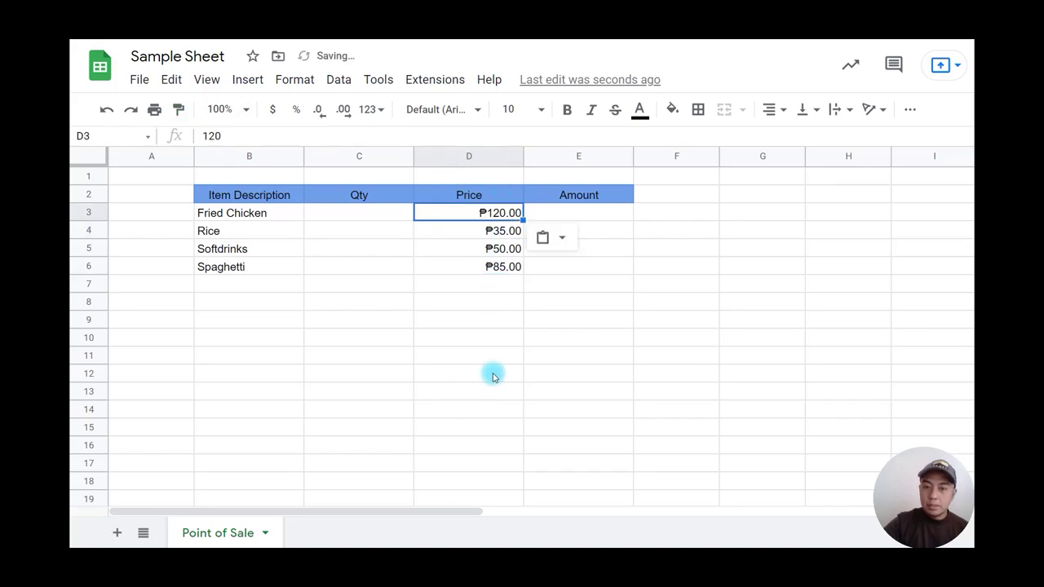
pyautogui.click(492, 373)
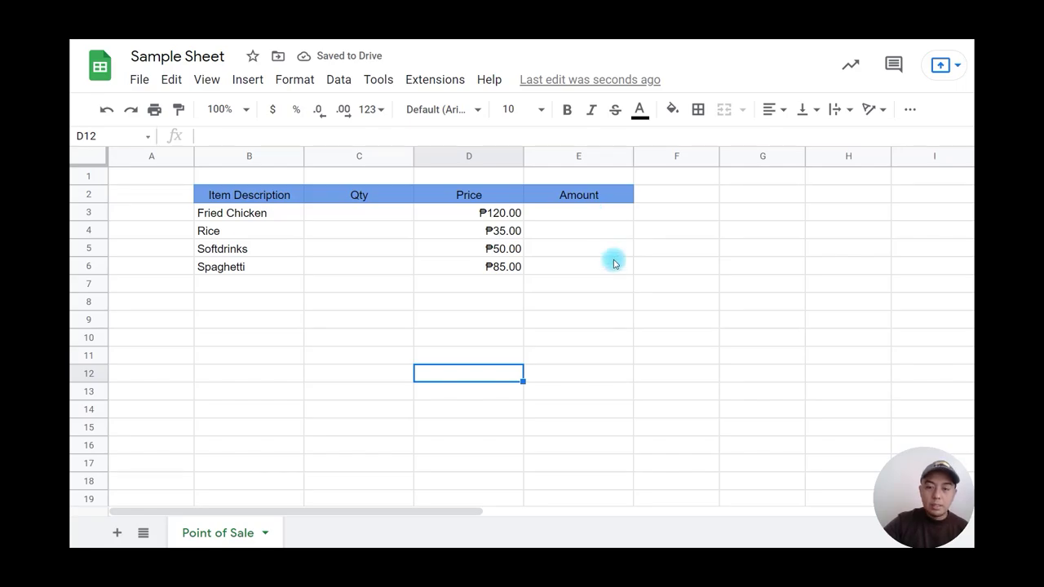
# Copy D3's peso currency format onto the Amount cells E3:E6.
pyautogui.click(499, 216)
pyautogui.click(177, 109)
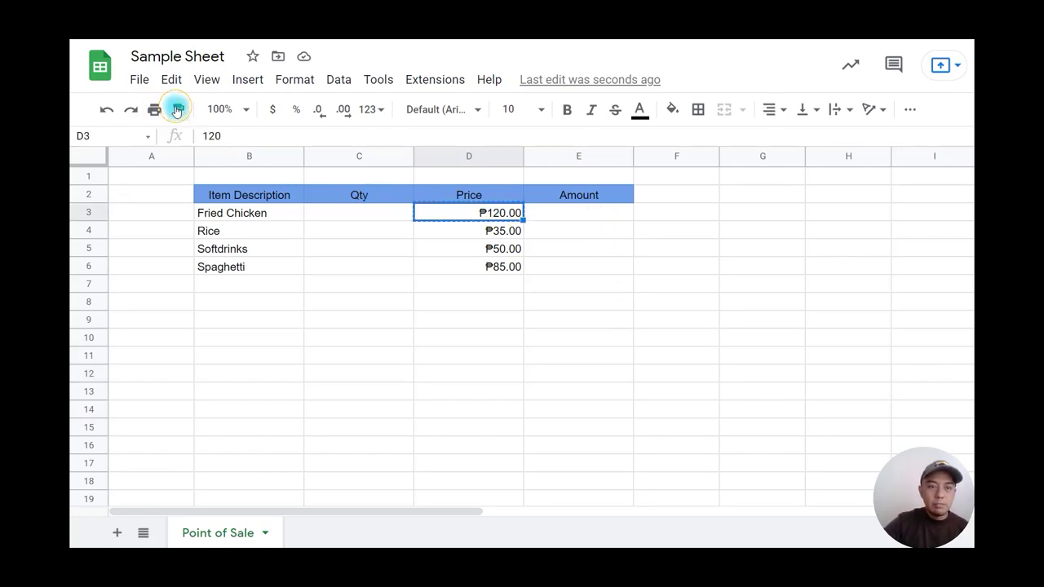
pyautogui.moveTo(609, 215)
pyautogui.mouseDown()
pyautogui.moveTo(601, 284)
pyautogui.moveTo(601, 271)
pyautogui.mouseUp()
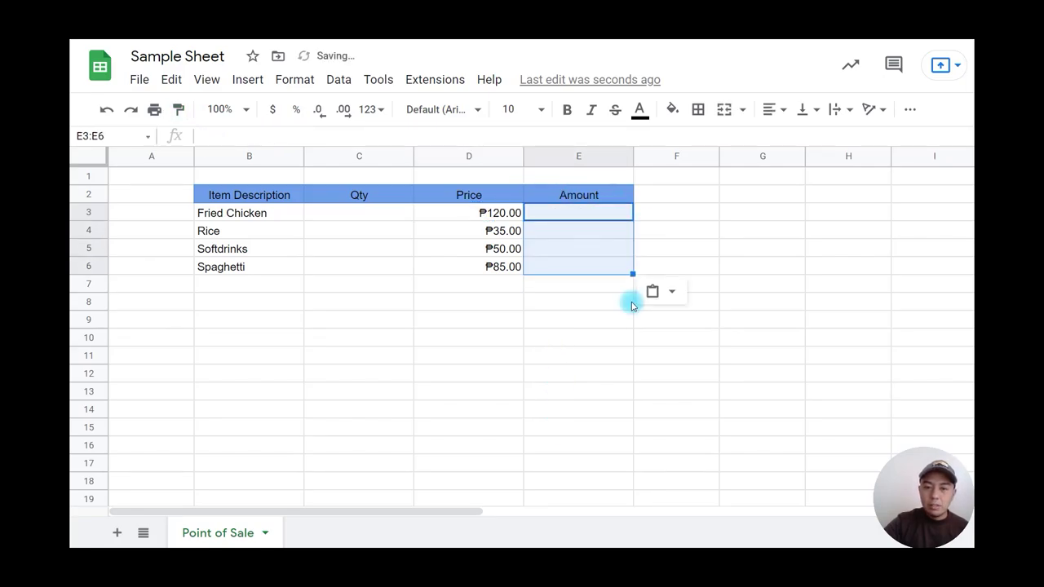
pyautogui.click(601, 250)
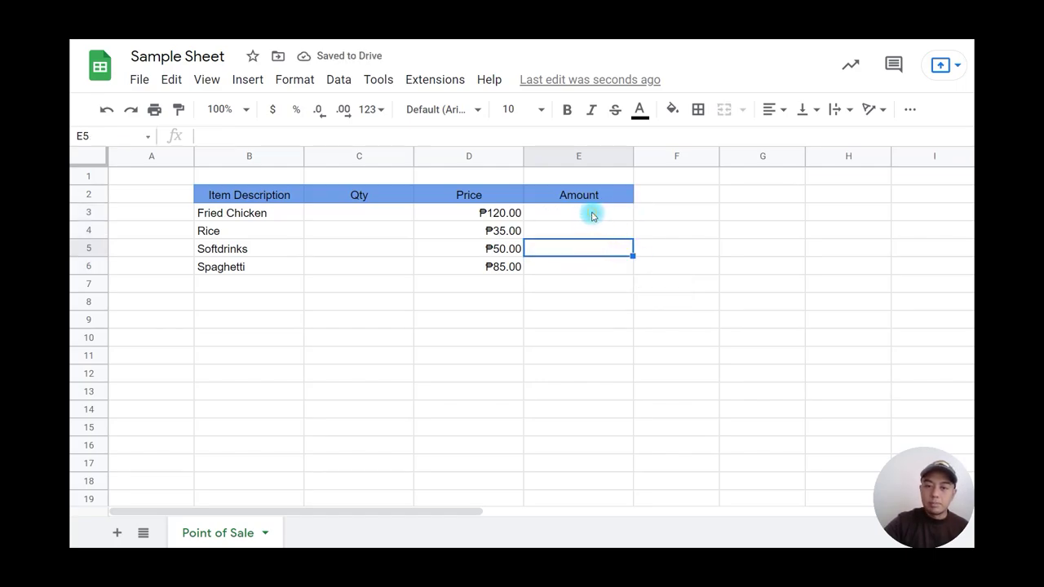
pyautogui.click(593, 214)
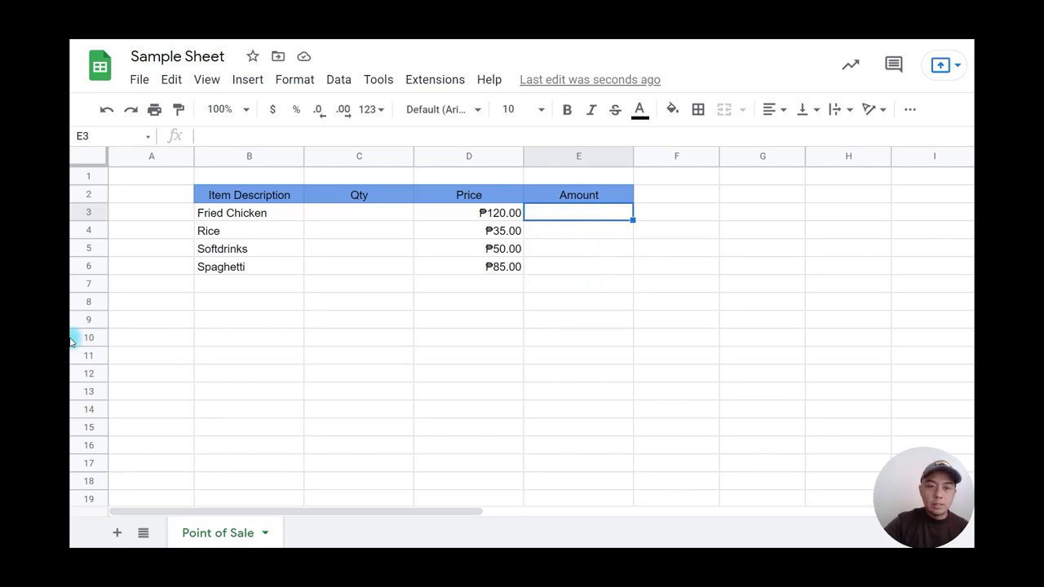
# Enter the formula =D3*C3 in E3 for Fried Chicken's Amount.
pyautogui.click(350, 216)
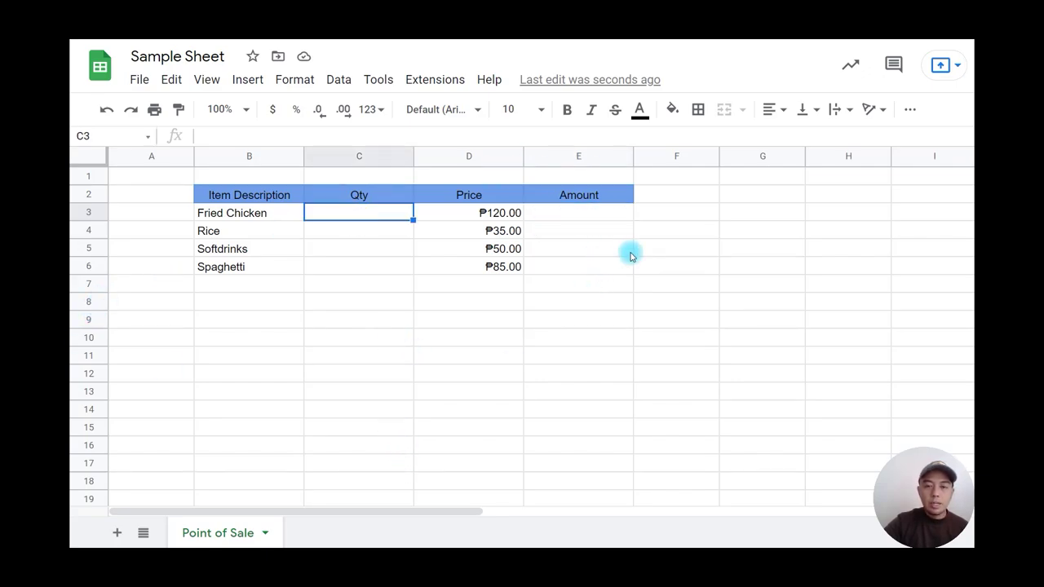
pyautogui.click(603, 213)
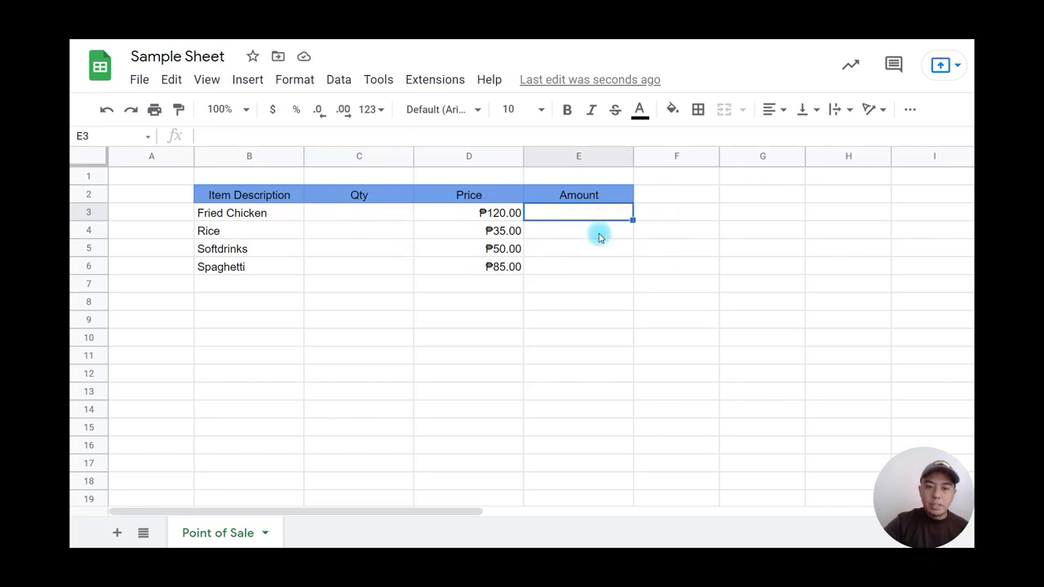
pyautogui.click(459, 212)
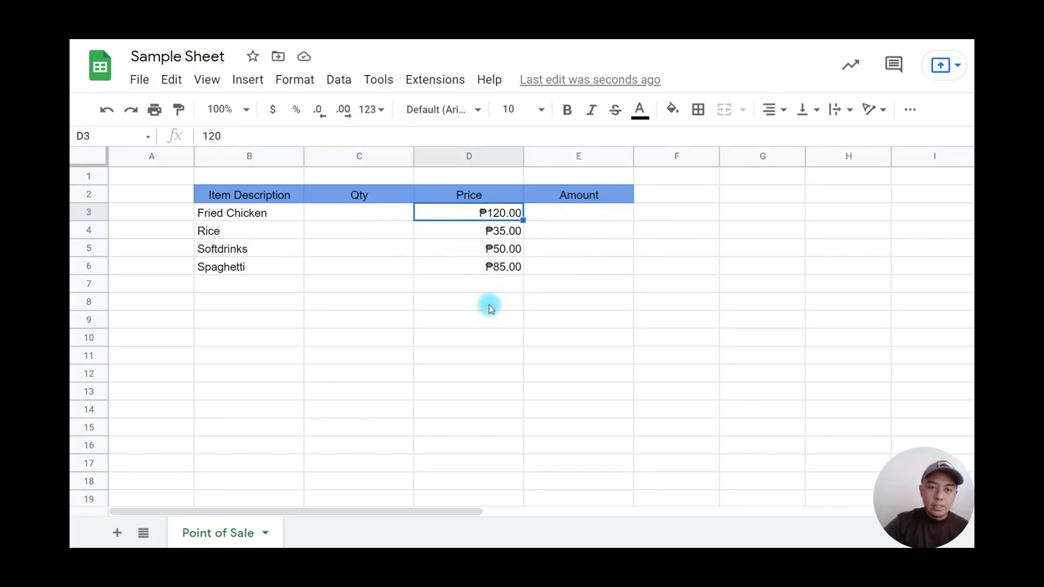
pyautogui.click(369, 214)
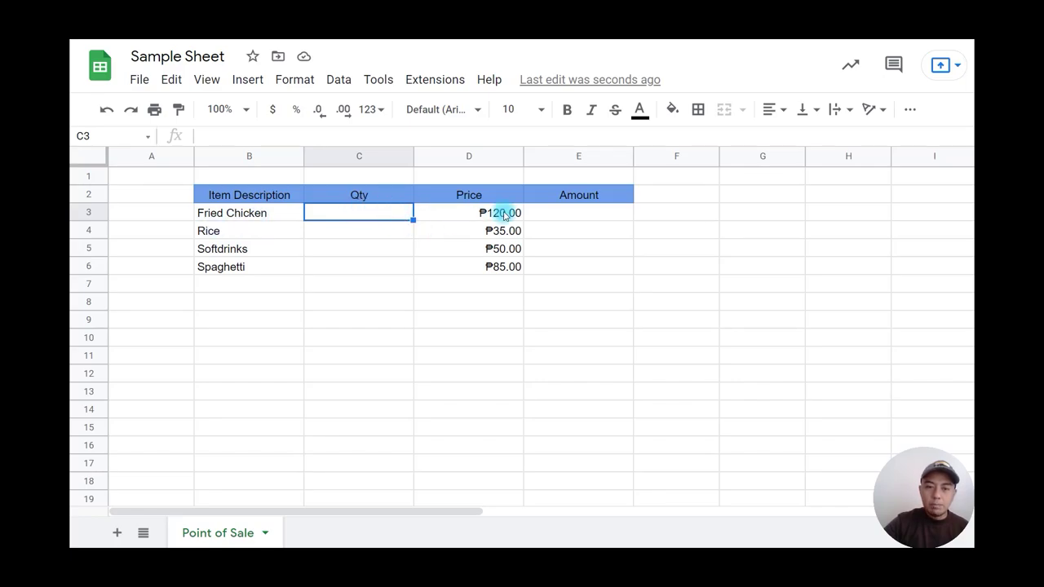
pyautogui.click(575, 212)
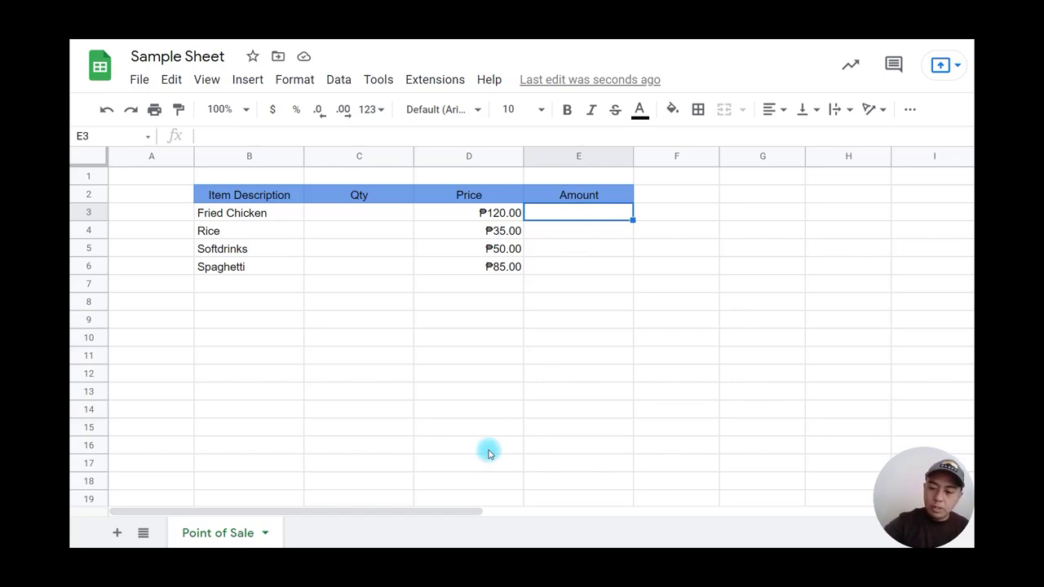
pyautogui.write('=')
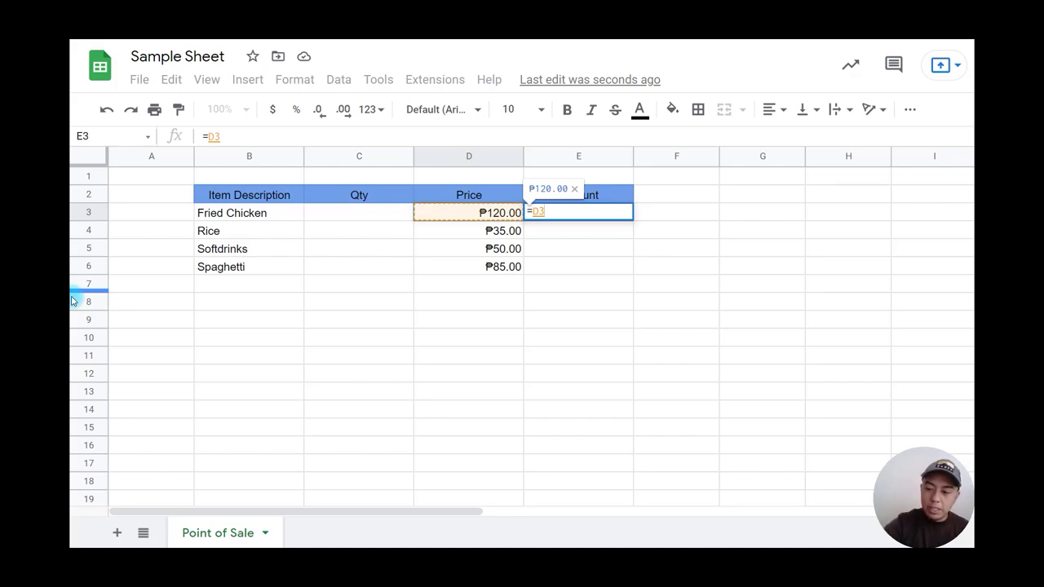
pyautogui.write('*')
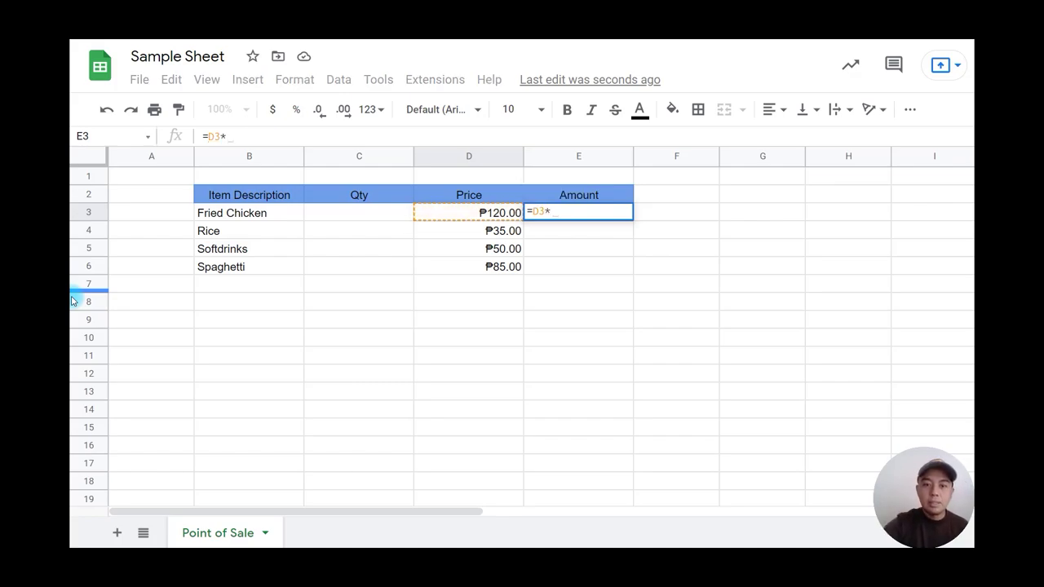
pyautogui.click(371, 216)
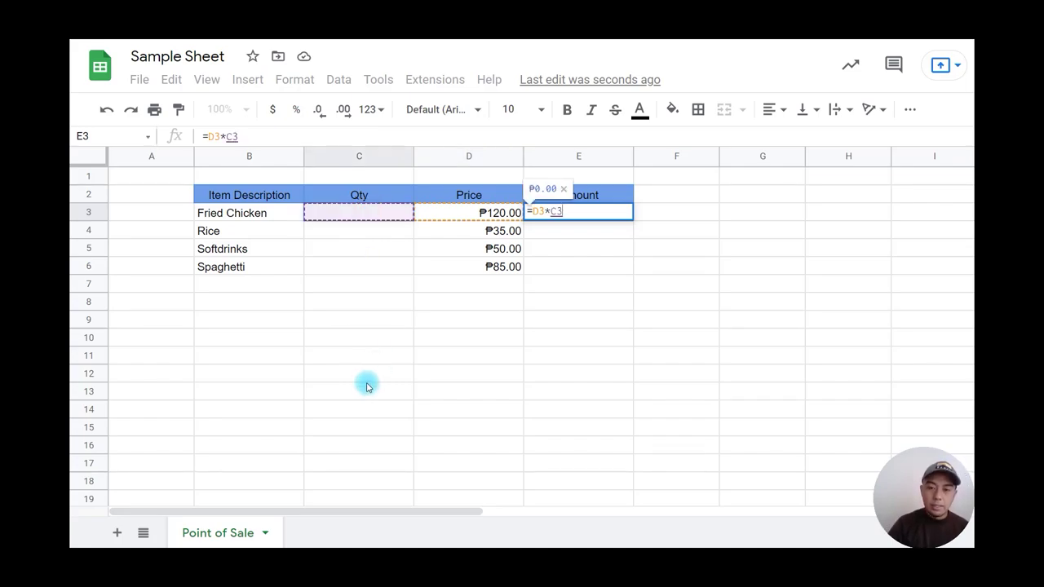
pyautogui.press('Return')
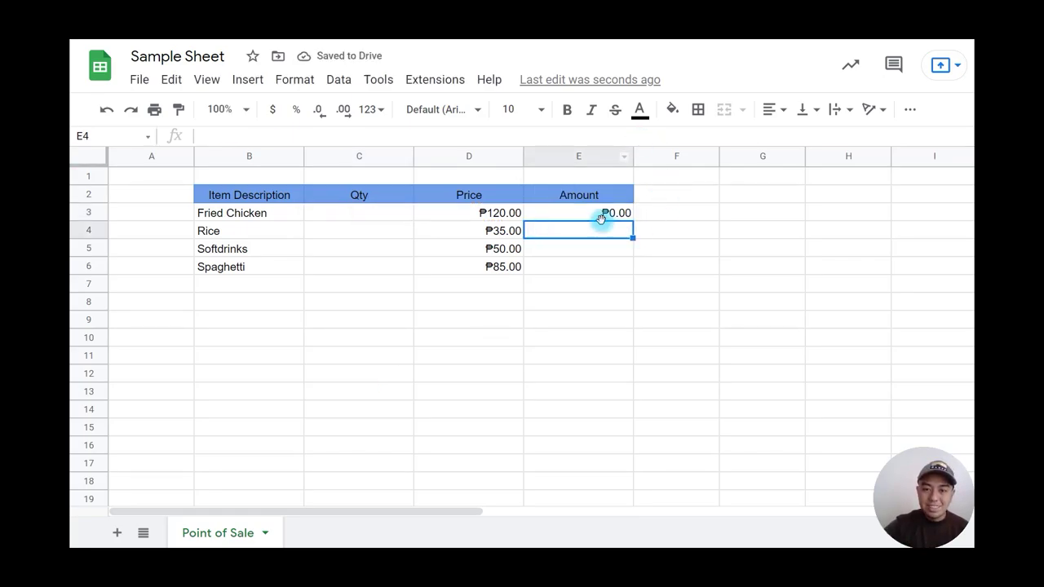
# Set Fried Chicken's quantity in C3 to 2, making its Amount ₱240.00.
pyautogui.click(597, 215)
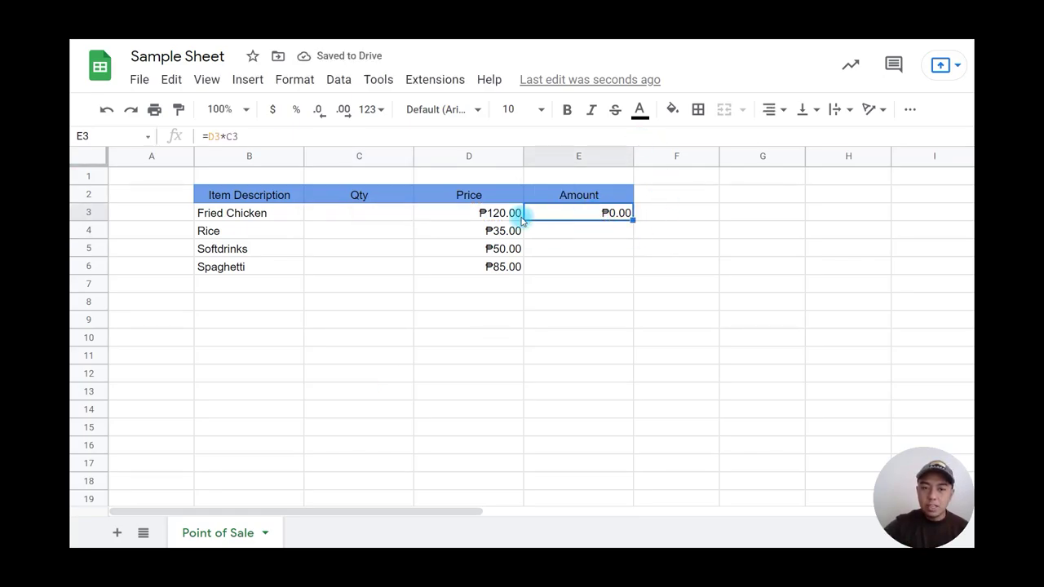
pyautogui.click(357, 215)
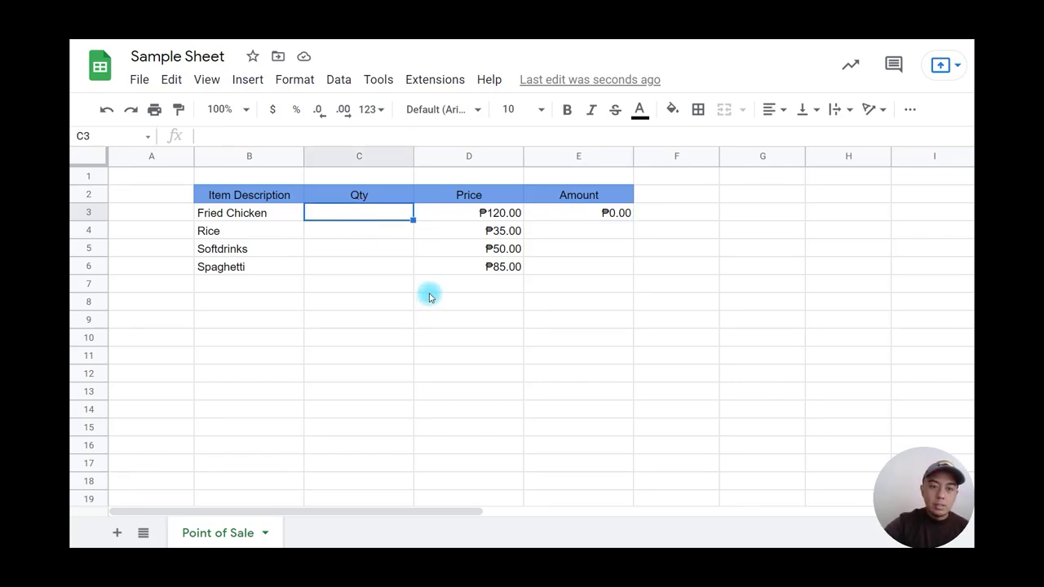
pyautogui.write('2')
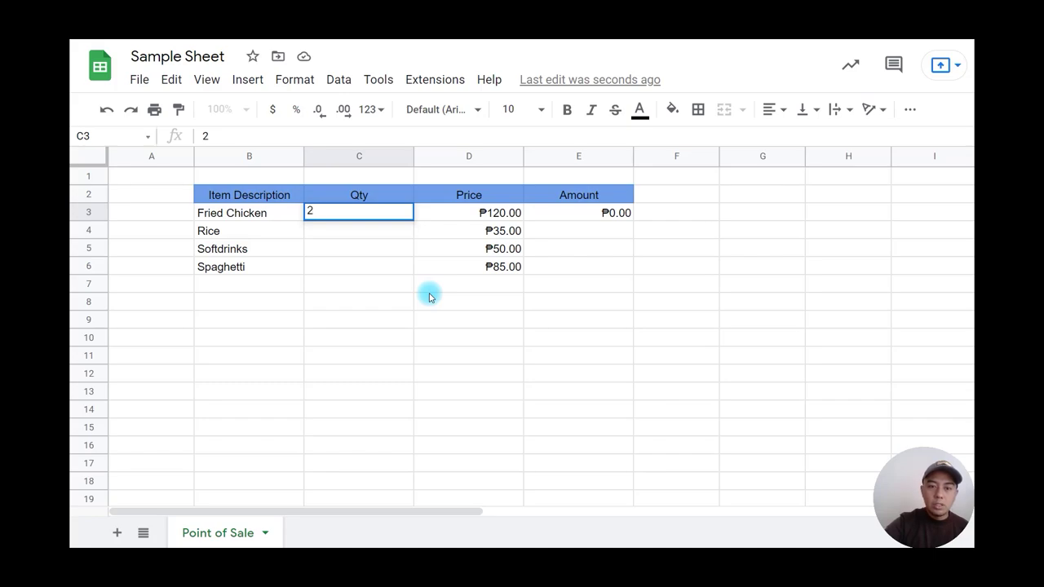
pyautogui.press('Return')
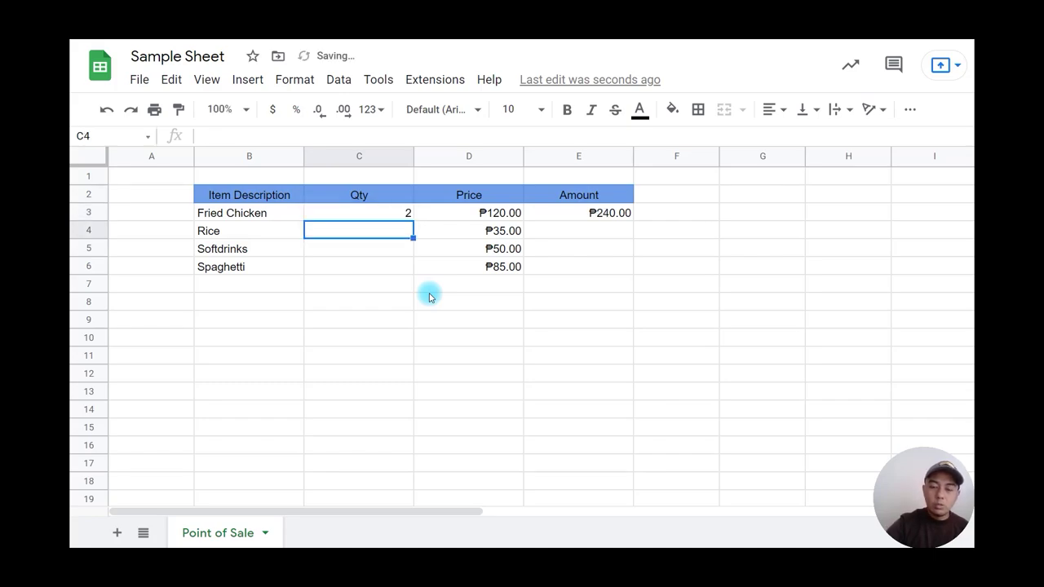
pyautogui.click(580, 212)
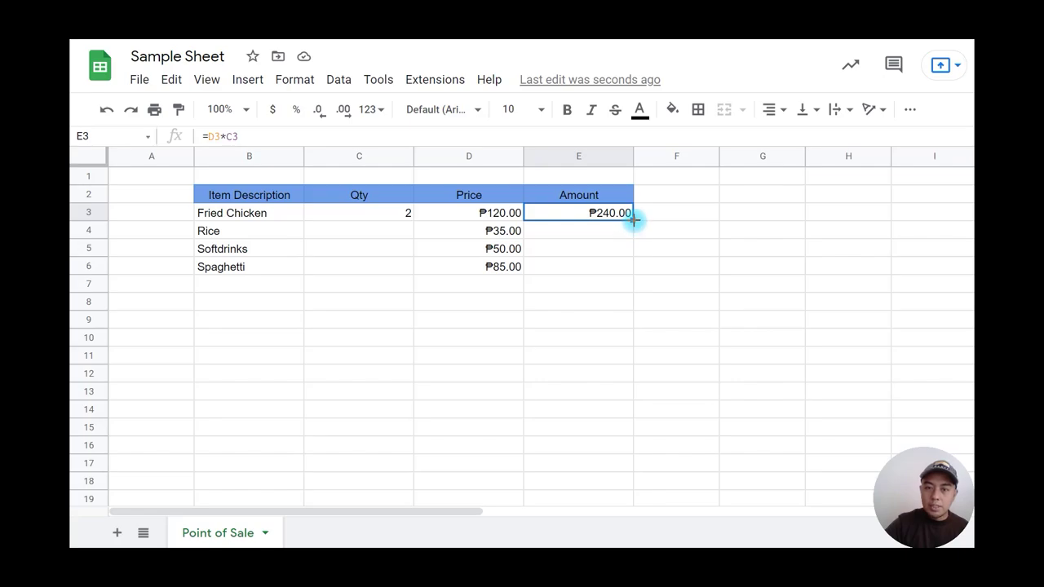
# Copy the Amount formula down to E6 and enter quantities 4, 2 and 2 in C4:C6.
pyautogui.moveTo(633, 221); pyautogui.dragTo(627, 273)
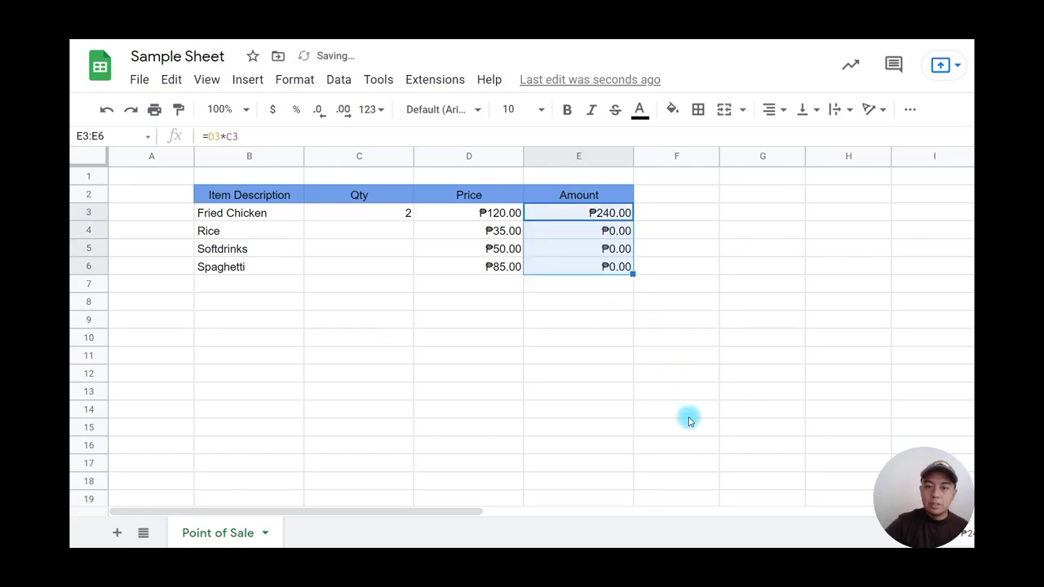
pyautogui.click(688, 416)
pyautogui.click(399, 236)
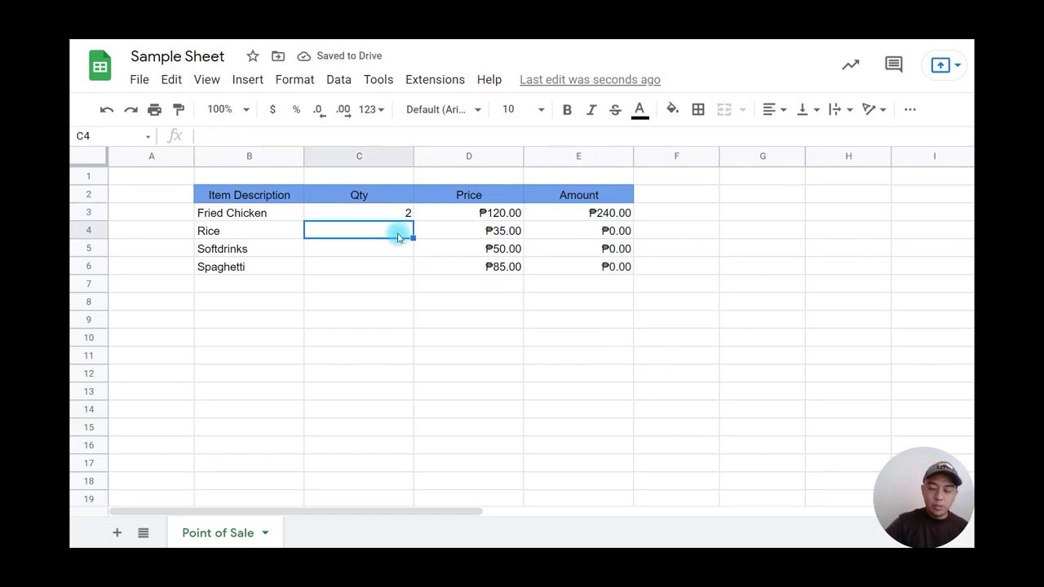
pyautogui.write('4')
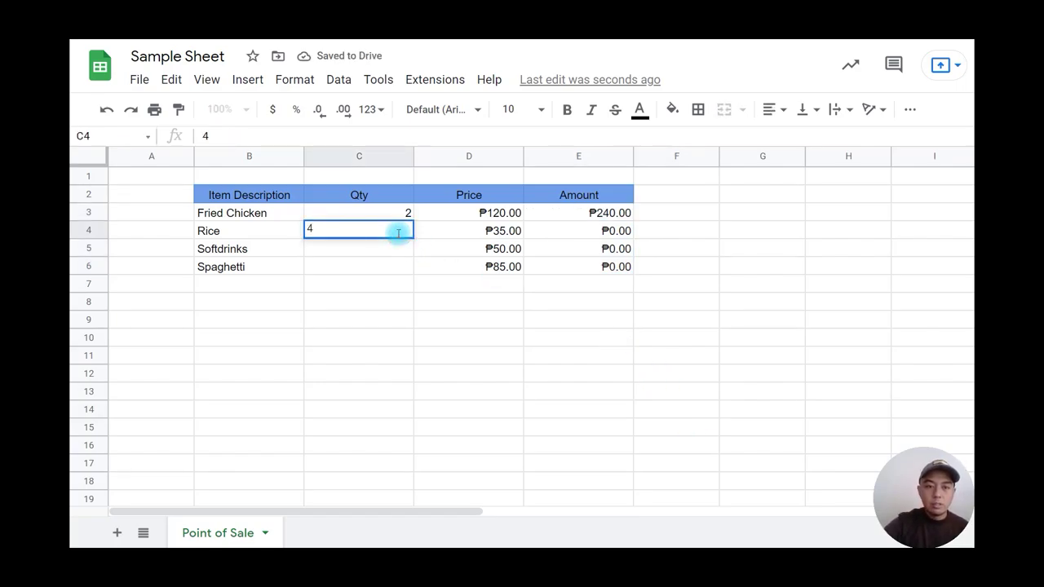
pyautogui.press('Return')
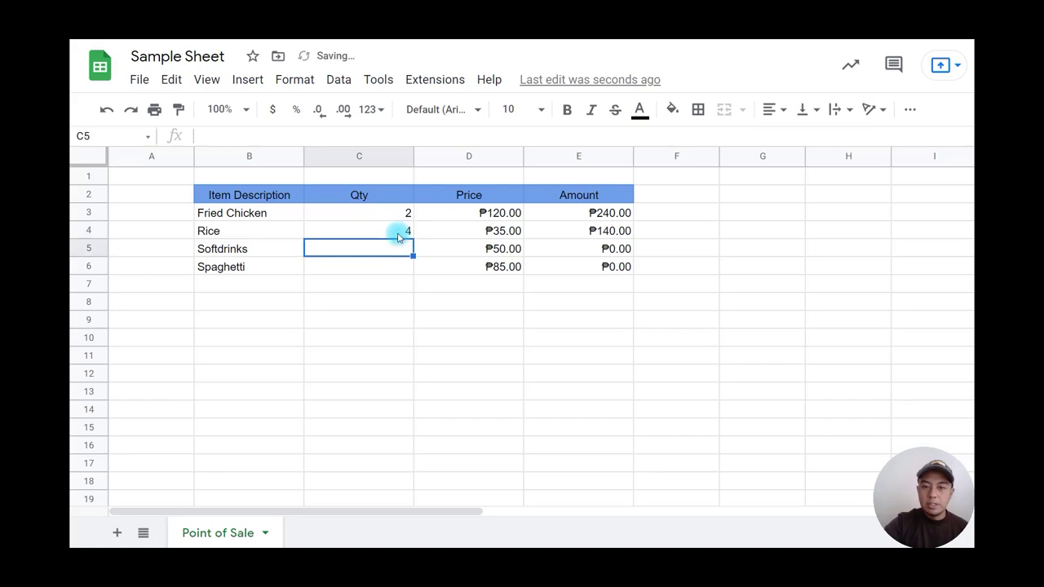
pyautogui.write('2')
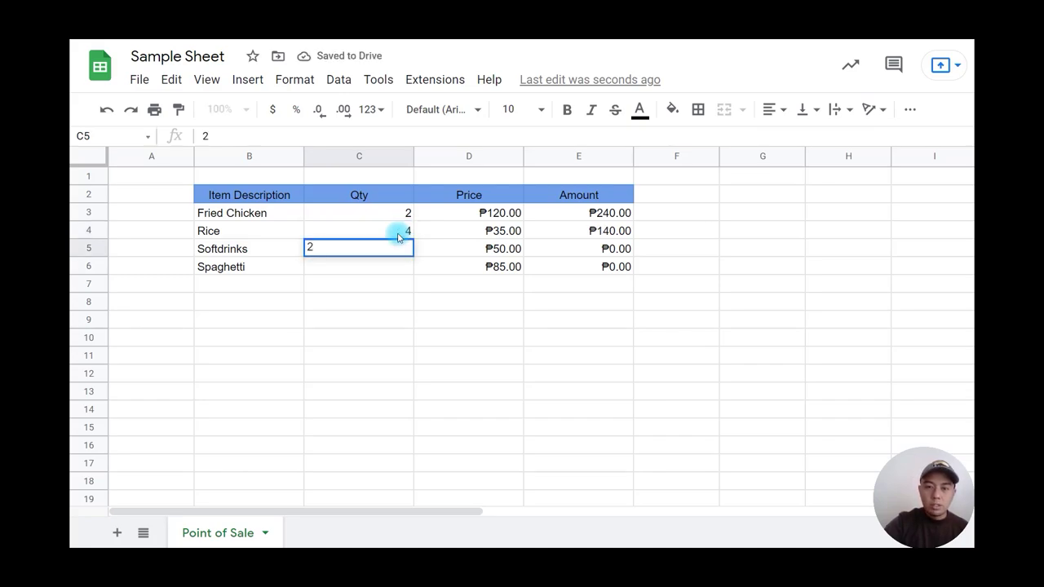
pyautogui.press('Return')
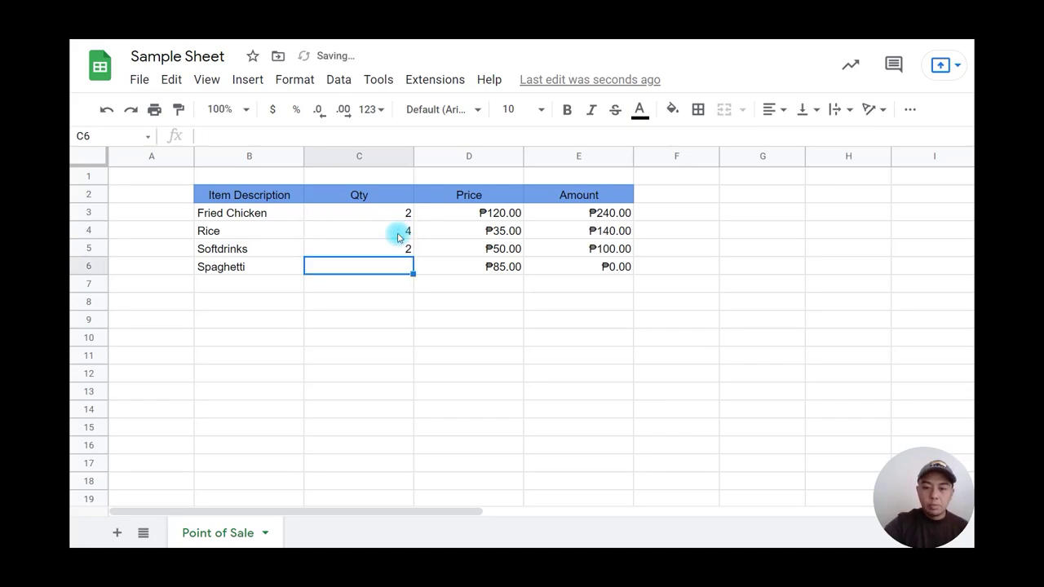
pyautogui.write('2')
pyautogui.press('Return')
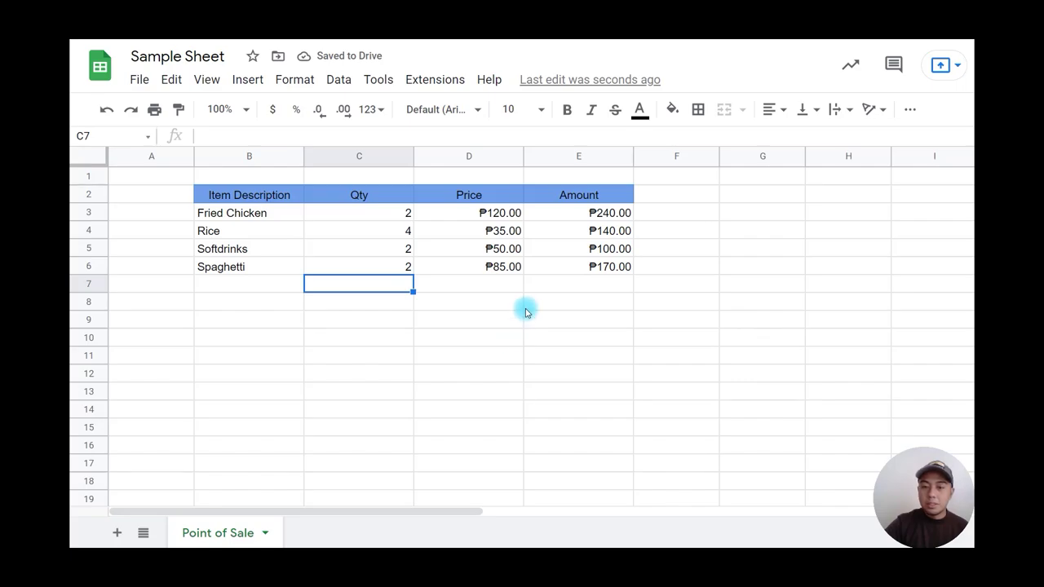
# Label cell D8 'Payable Amount'.
pyautogui.click(451, 301)
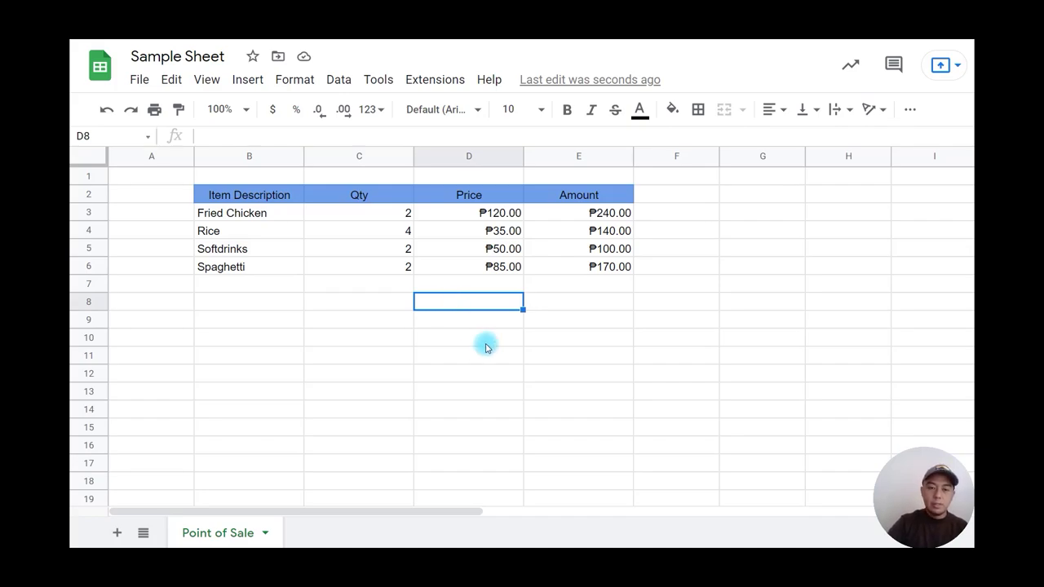
pyautogui.write('Payable')
pyautogui.press('Return')
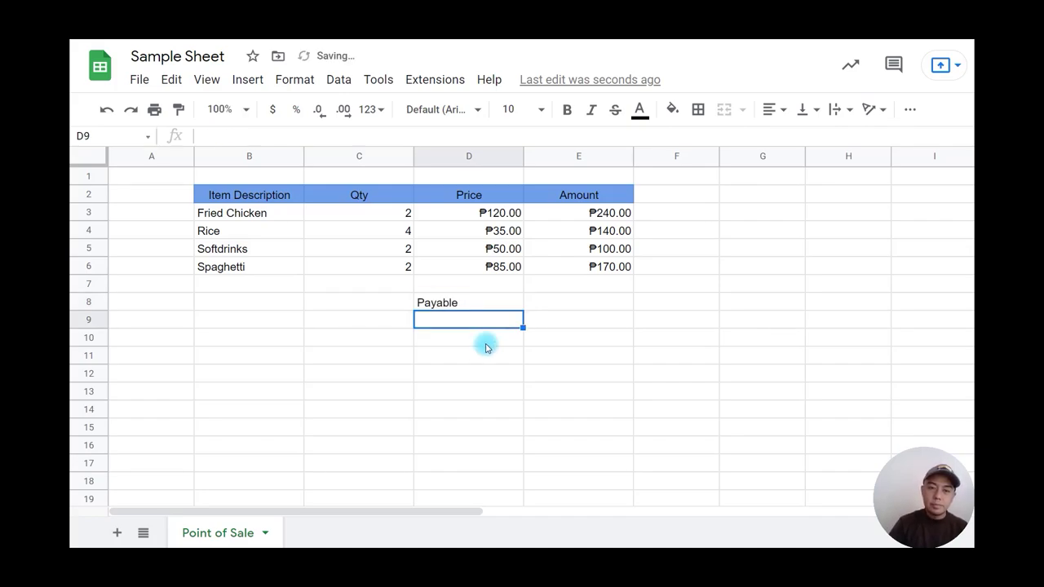
pyautogui.hotkey('shift', 'Up')
pyautogui.press('Up')
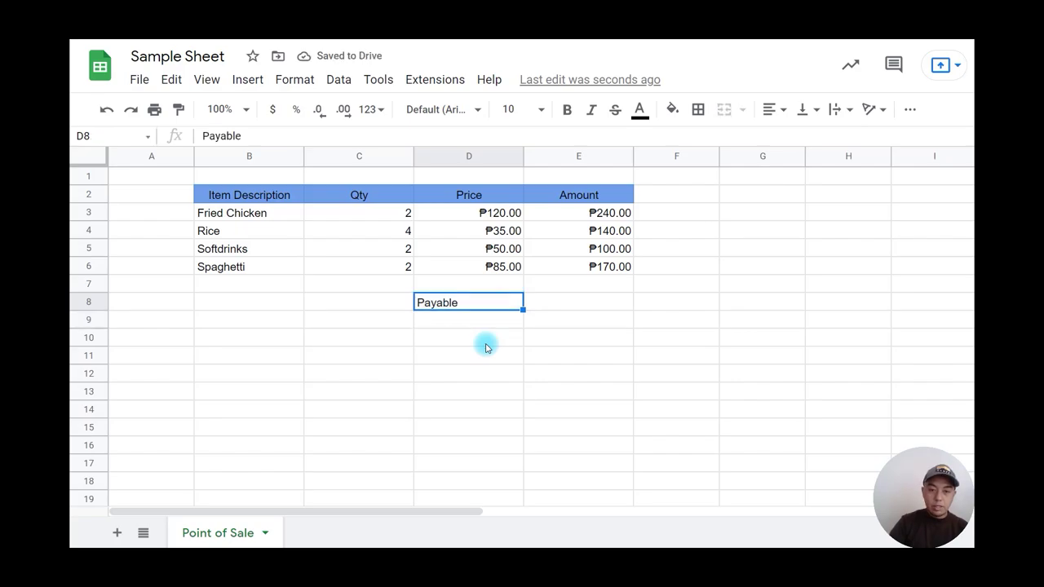
pyautogui.write('Payable A')
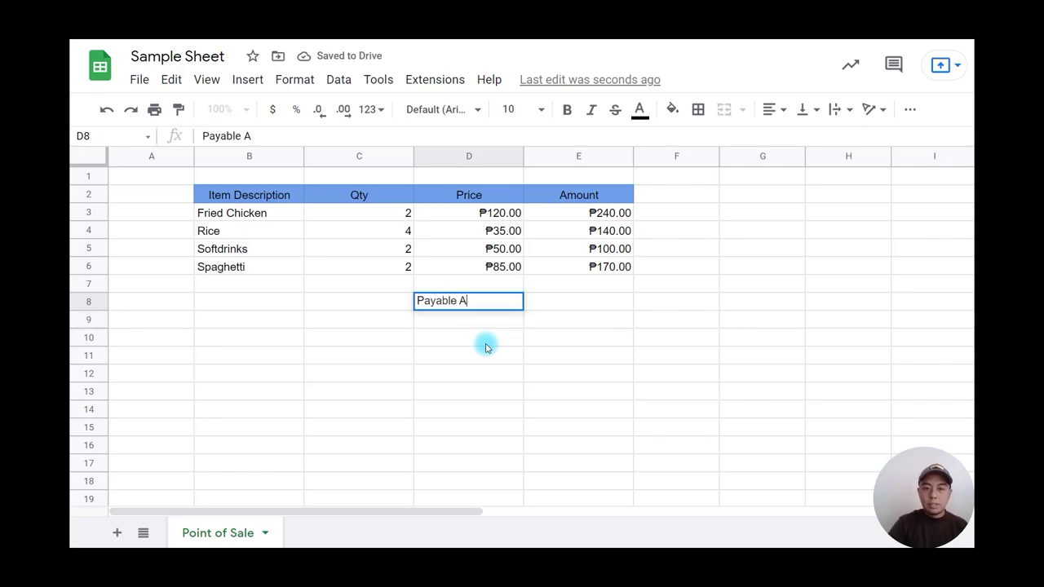
pyautogui.write('mount')
pyautogui.press('Return')
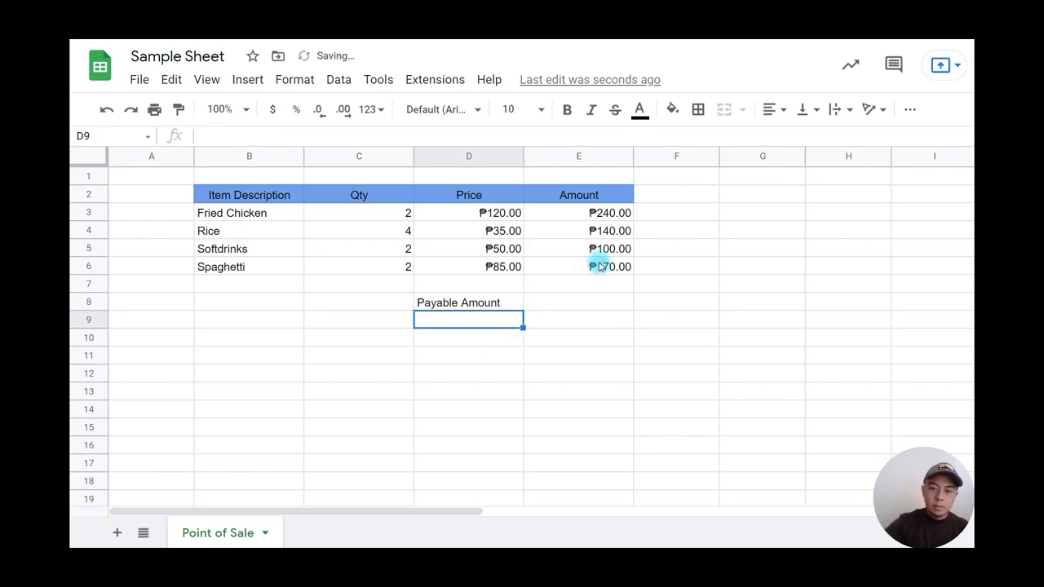
# Enter =SUM(E3:E6) in E8 to total the amounts as ₱650.00.
pyautogui.click(615, 301)
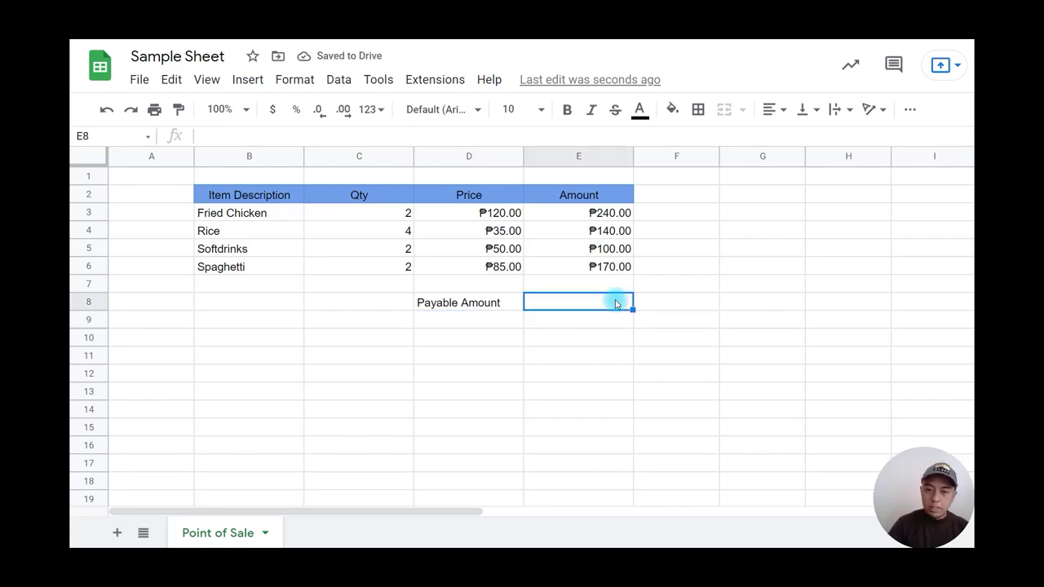
pyautogui.write('=')
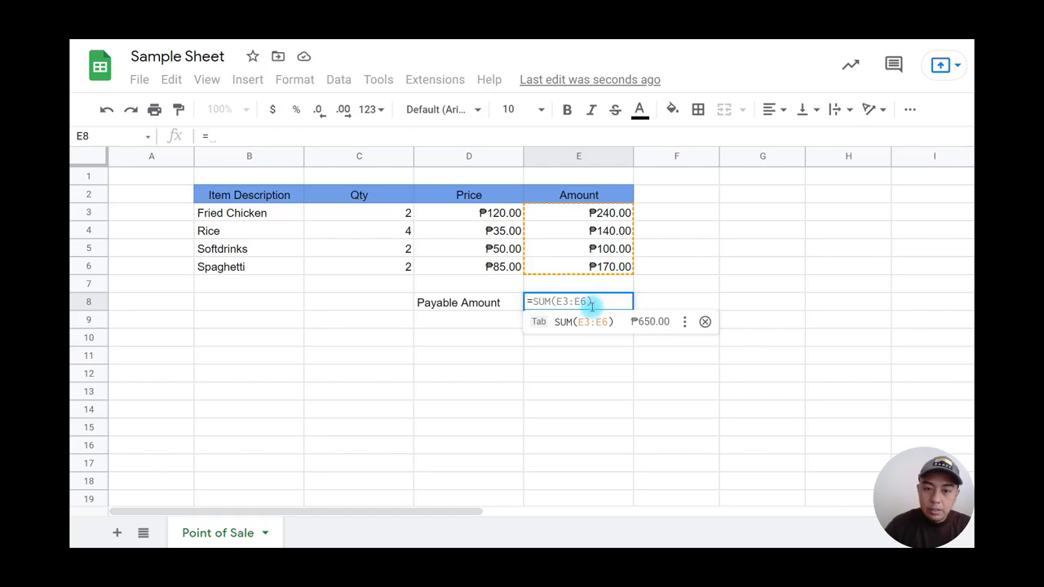
pyautogui.click(569, 323)
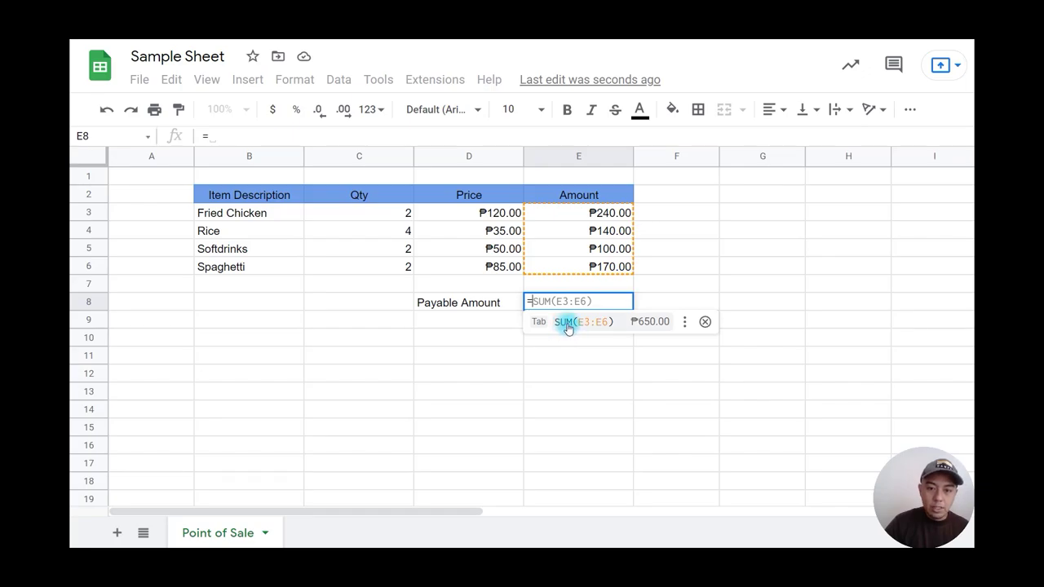
pyautogui.click(570, 327)
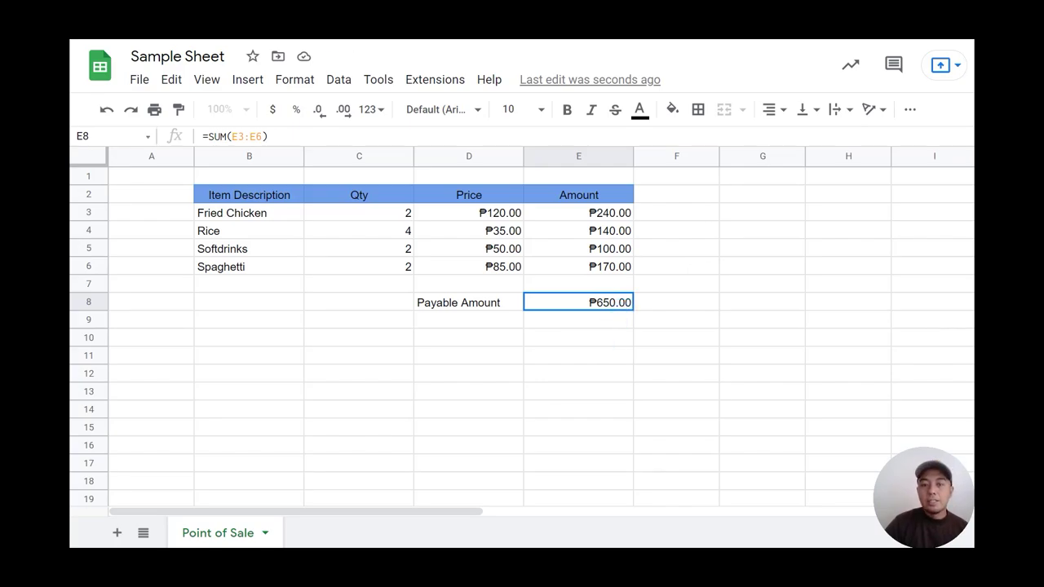
# Label D9 'Amount Given' and enter 1000 in E9.
pyautogui.click(467, 319)
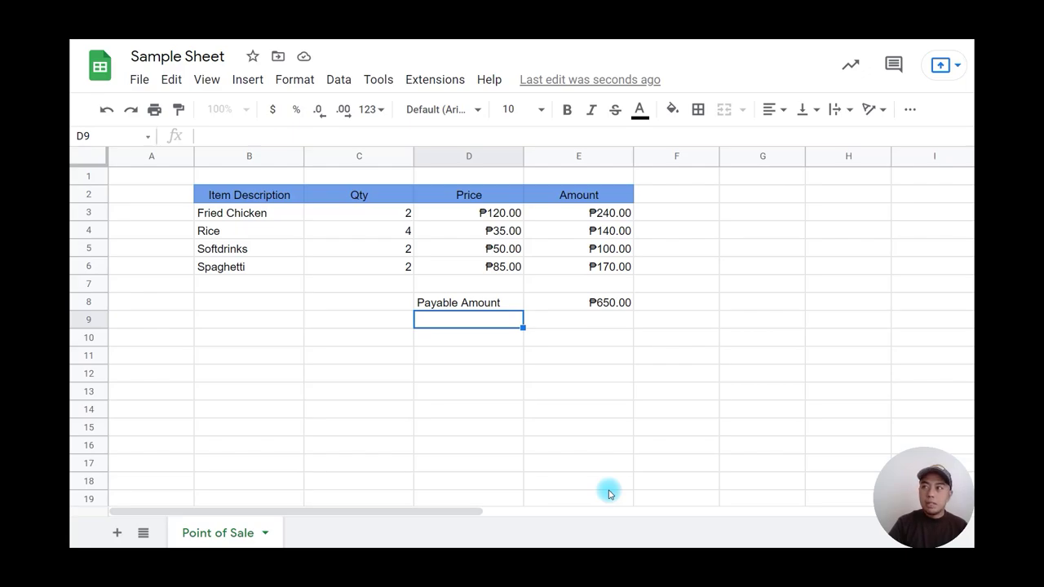
pyautogui.write('Amount')
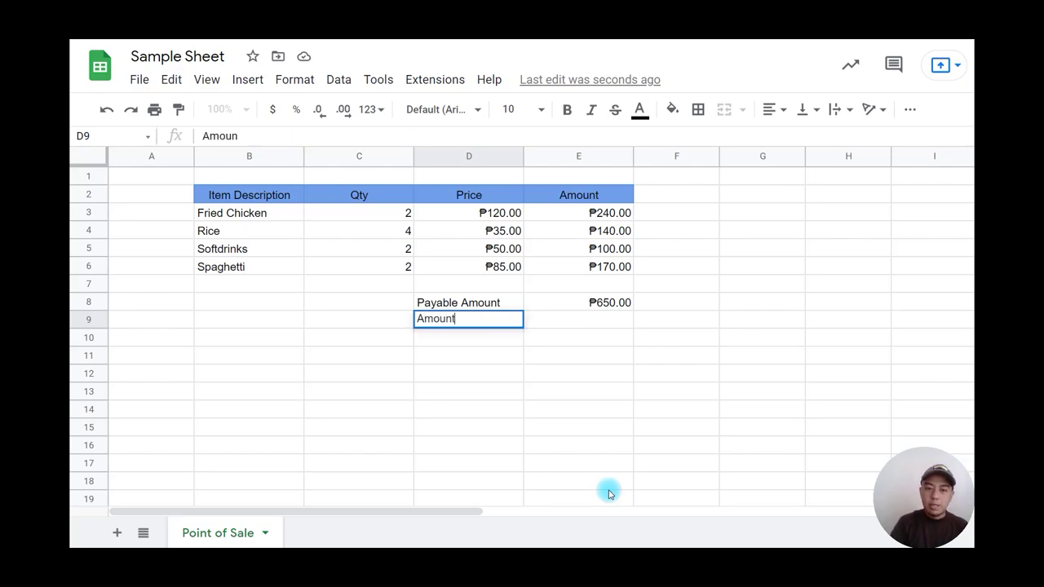
pyautogui.write(' Given')
pyautogui.press('Return')
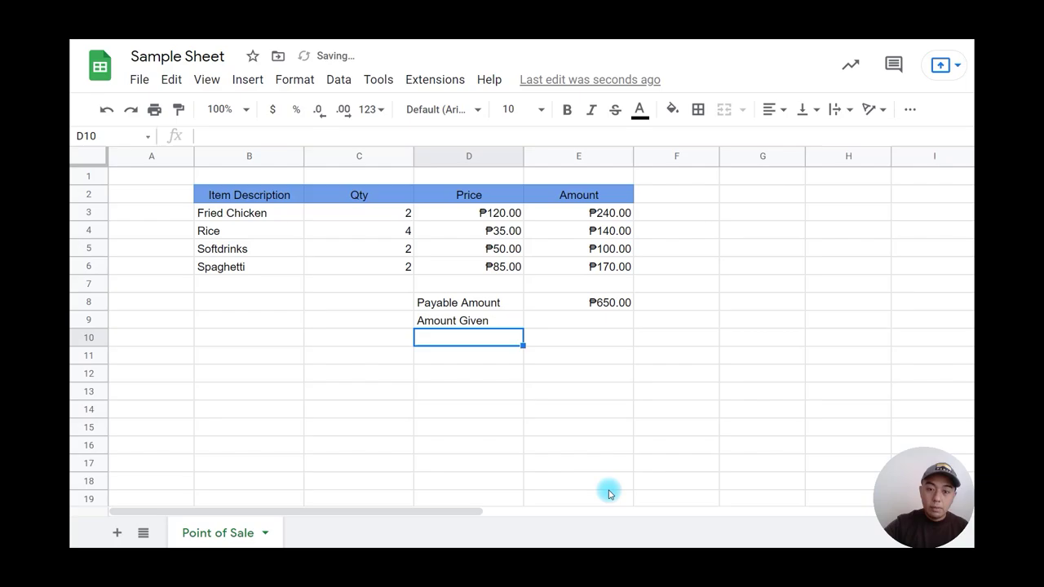
pyautogui.click(602, 323)
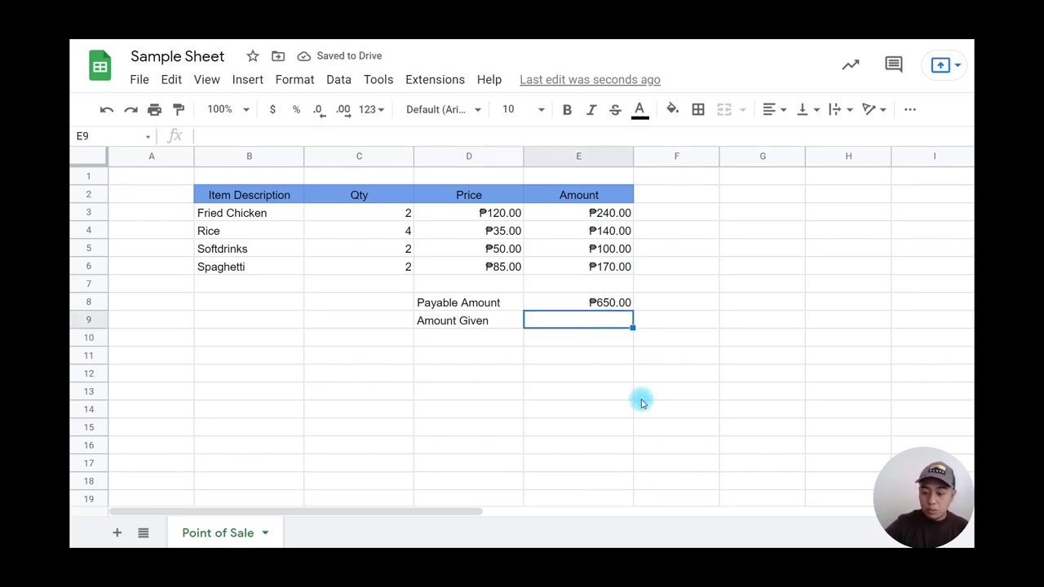
pyautogui.write('1000')
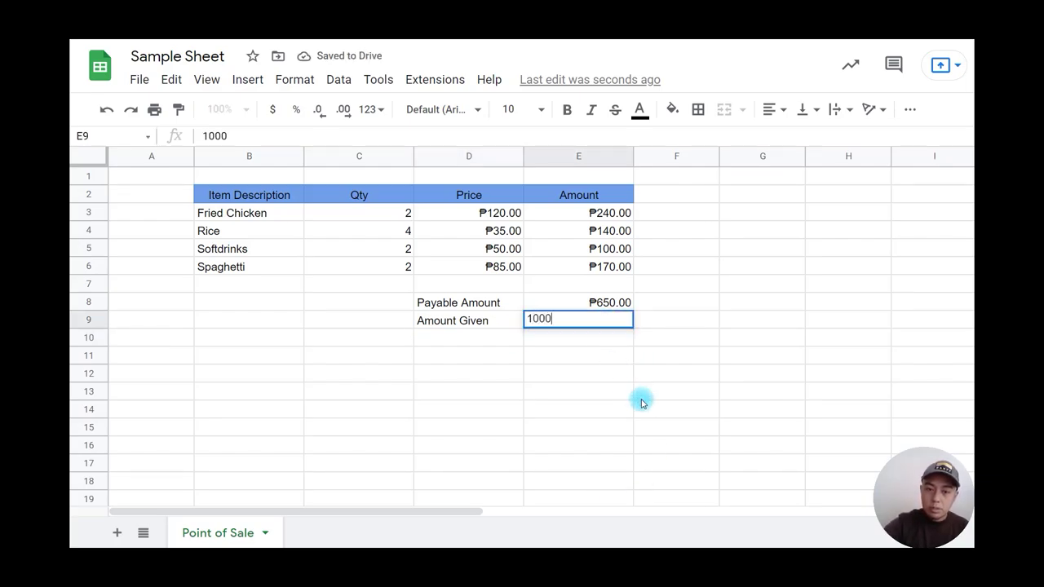
pyautogui.press('Return')
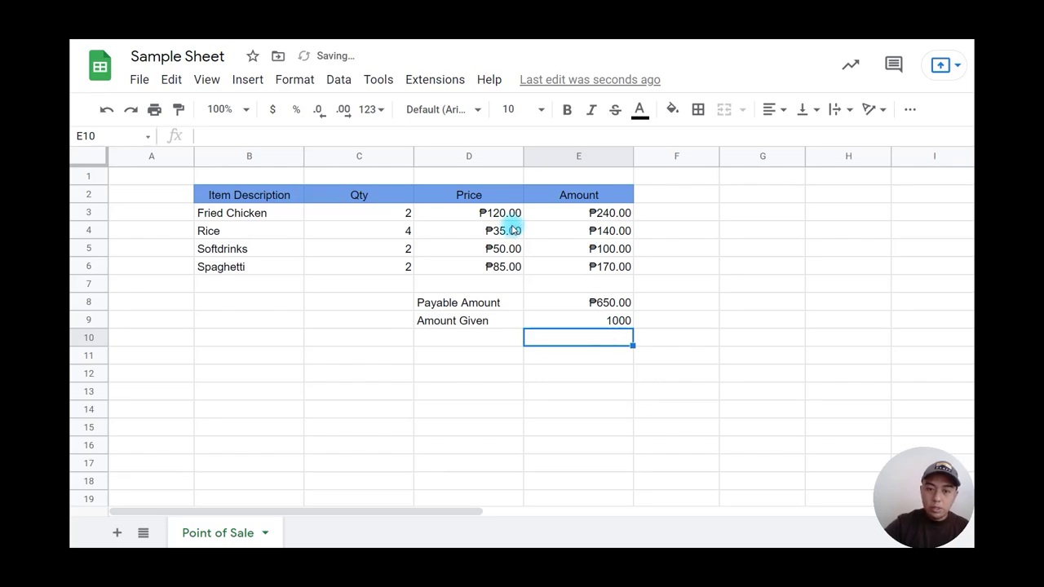
# Copy E8's currency format onto E9 with Paint format, showing ₱1,000.00.
pyautogui.click(612, 322)
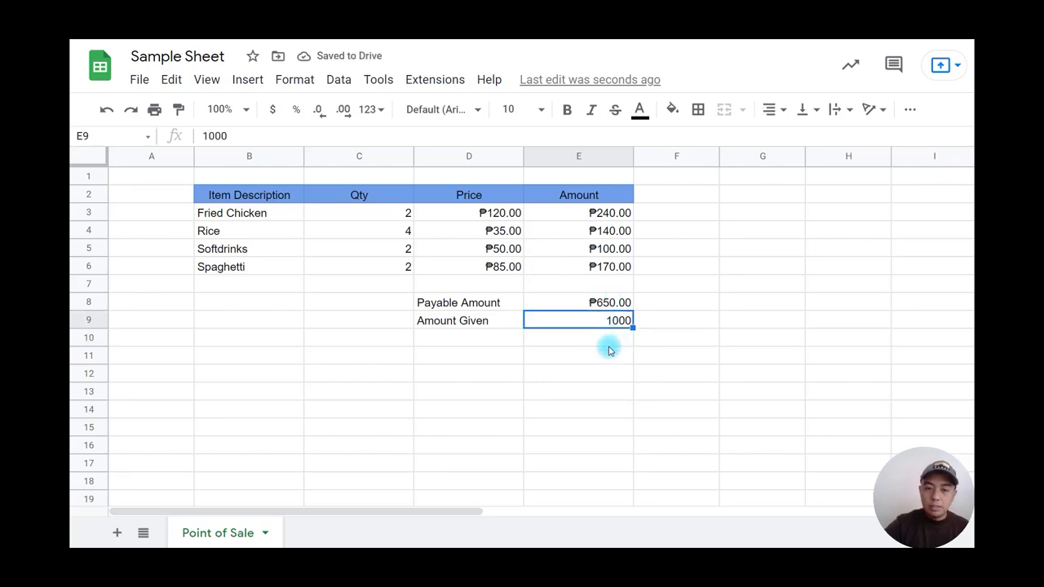
pyautogui.click(609, 354)
pyautogui.click(607, 303)
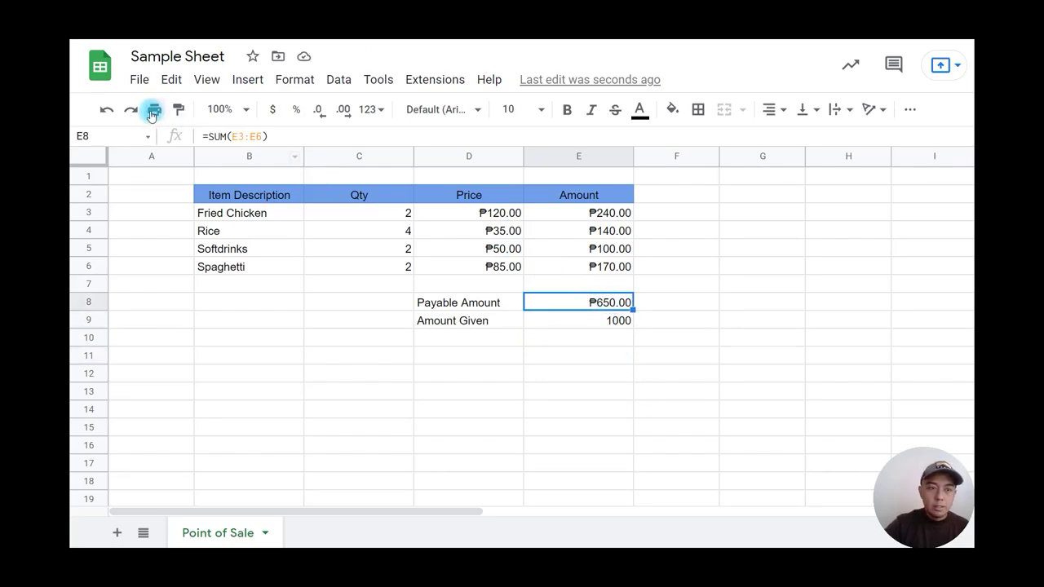
pyautogui.click(178, 110)
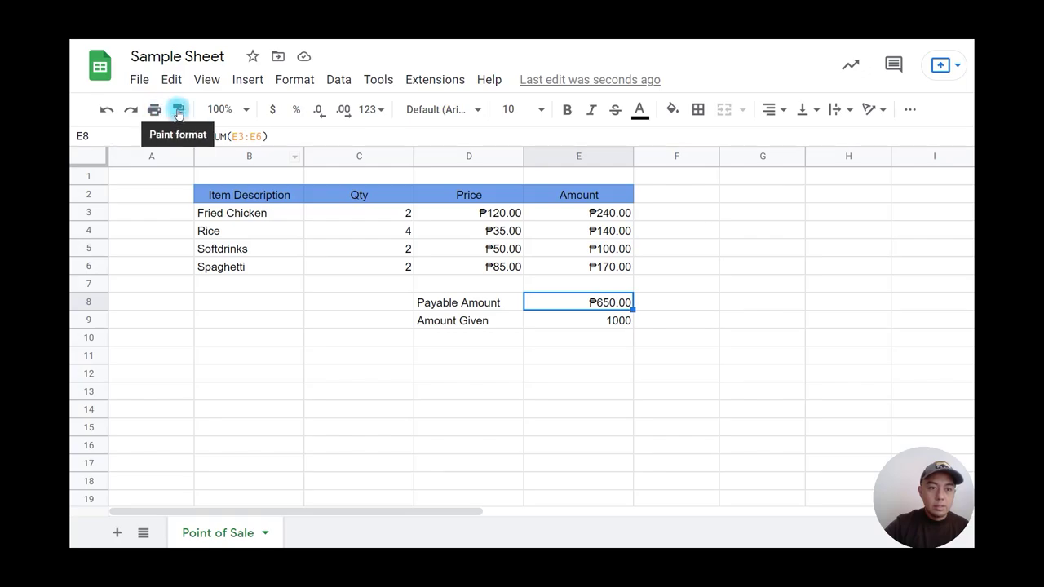
pyautogui.click(578, 320)
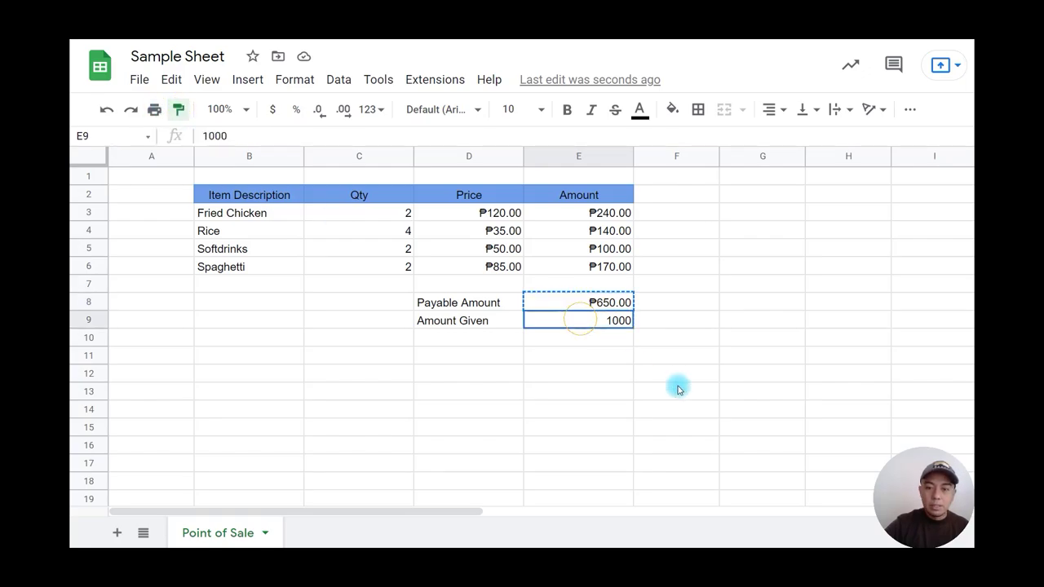
# Label cell D10 'Change'.
pyautogui.click(465, 339)
pyautogui.write('Change')
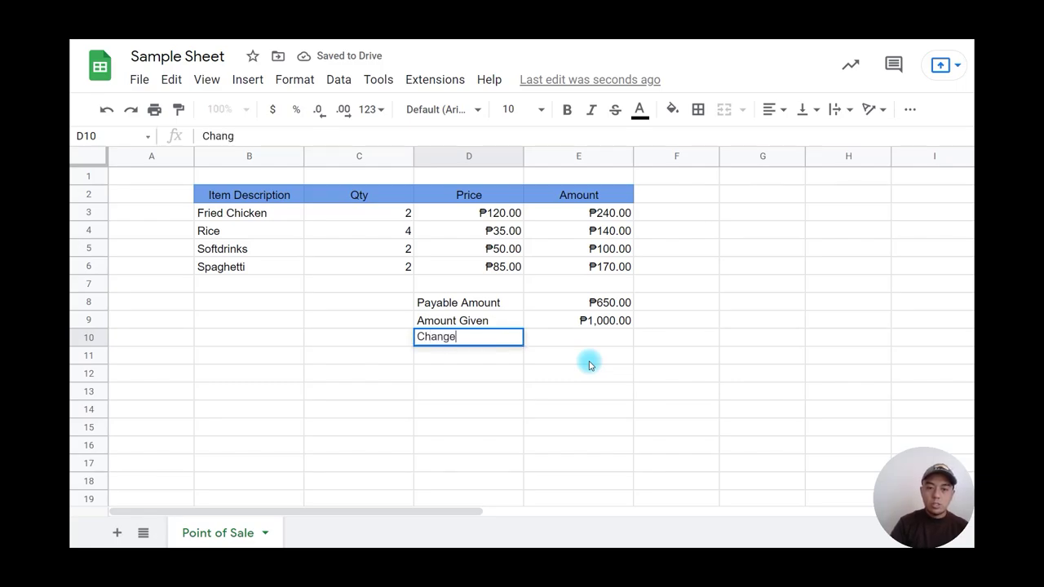
pyautogui.press('Return')
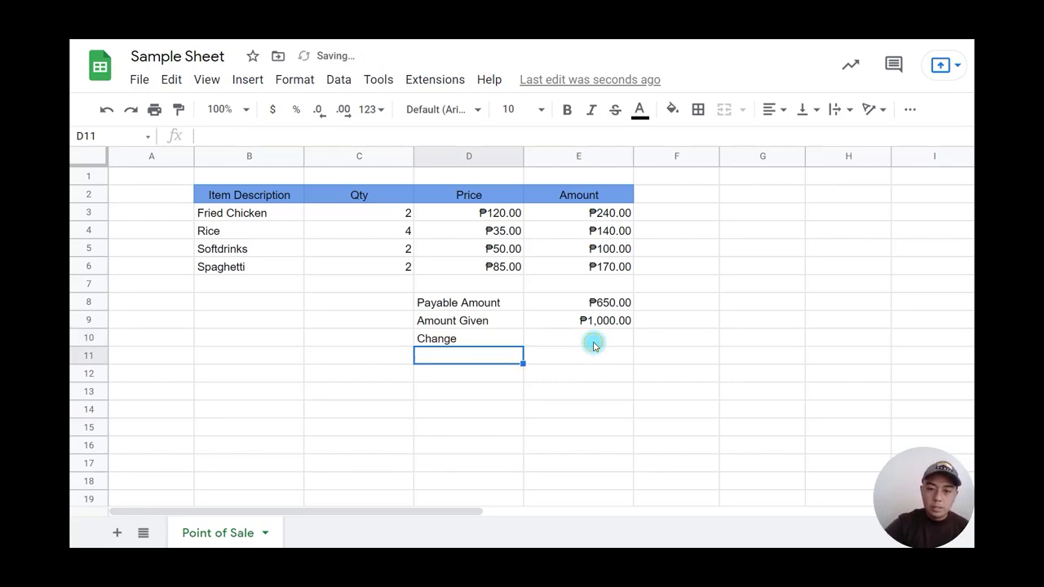
# Enter =E9-E8 in E10 to compute the change of ₱350.00.
pyautogui.click(593, 341)
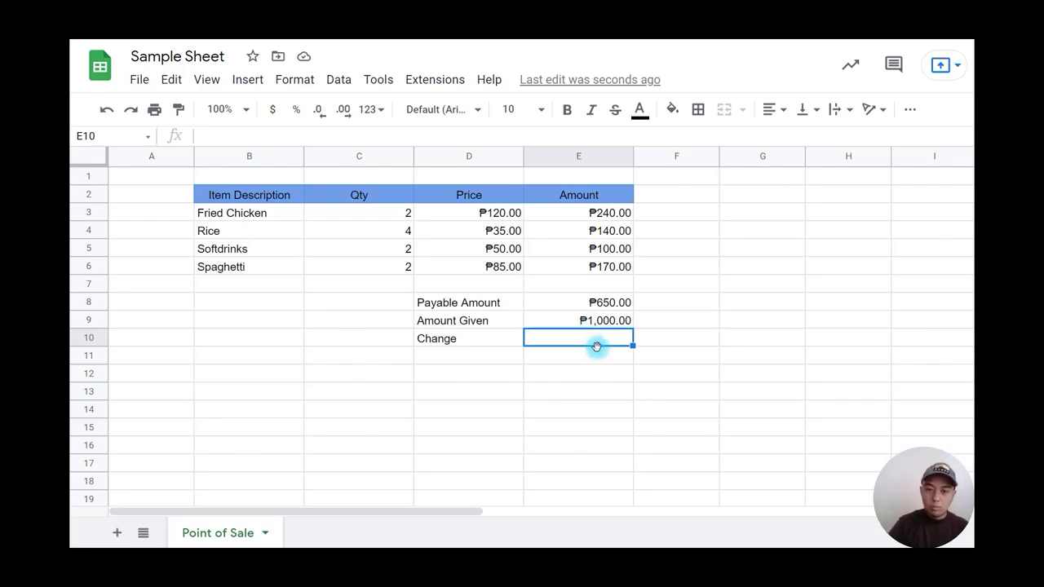
pyautogui.write('=')
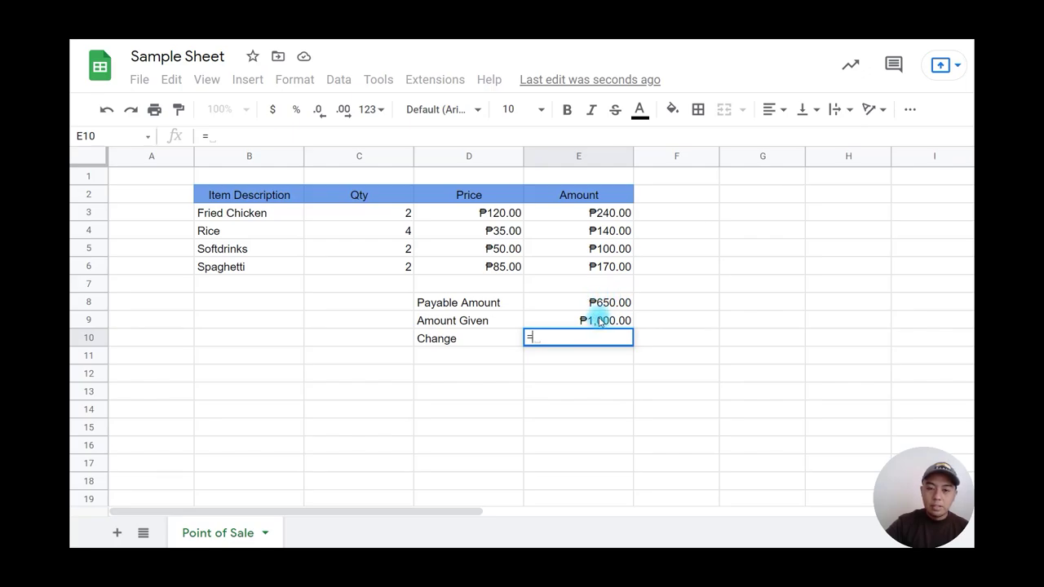
pyautogui.click(599, 321)
pyautogui.write('-')
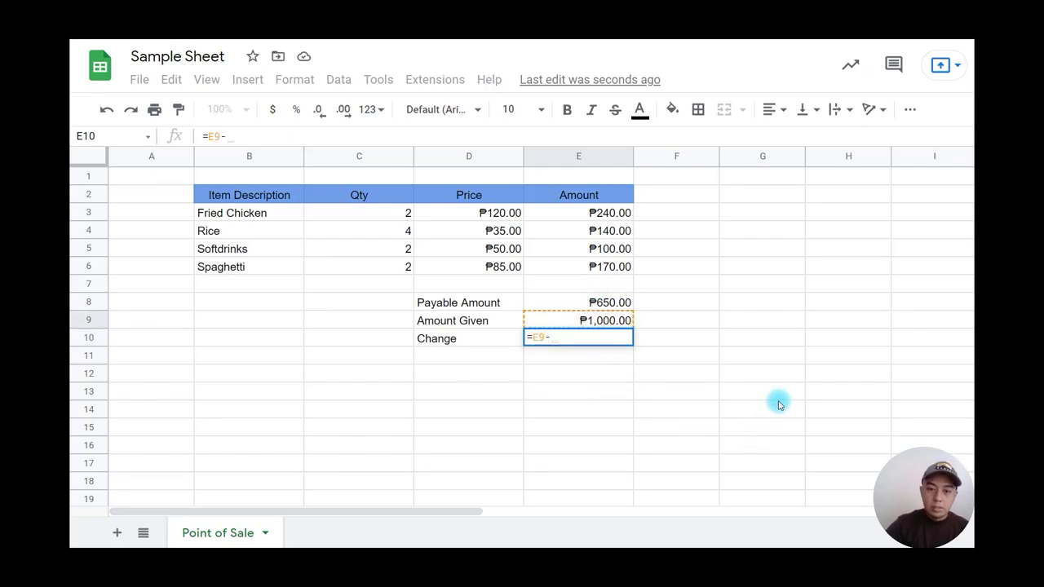
pyautogui.click(600, 303)
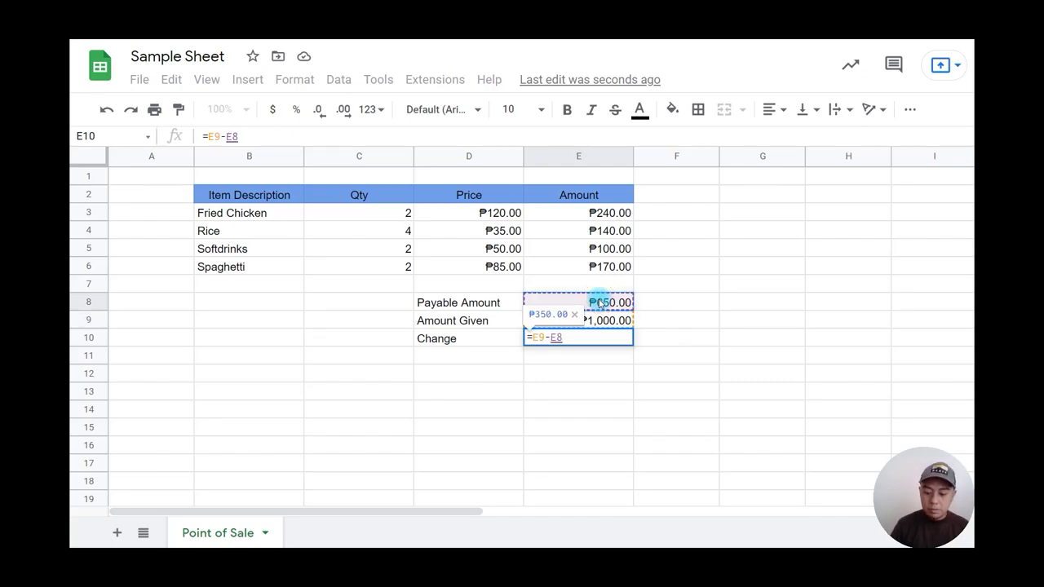
pyautogui.press('Return')
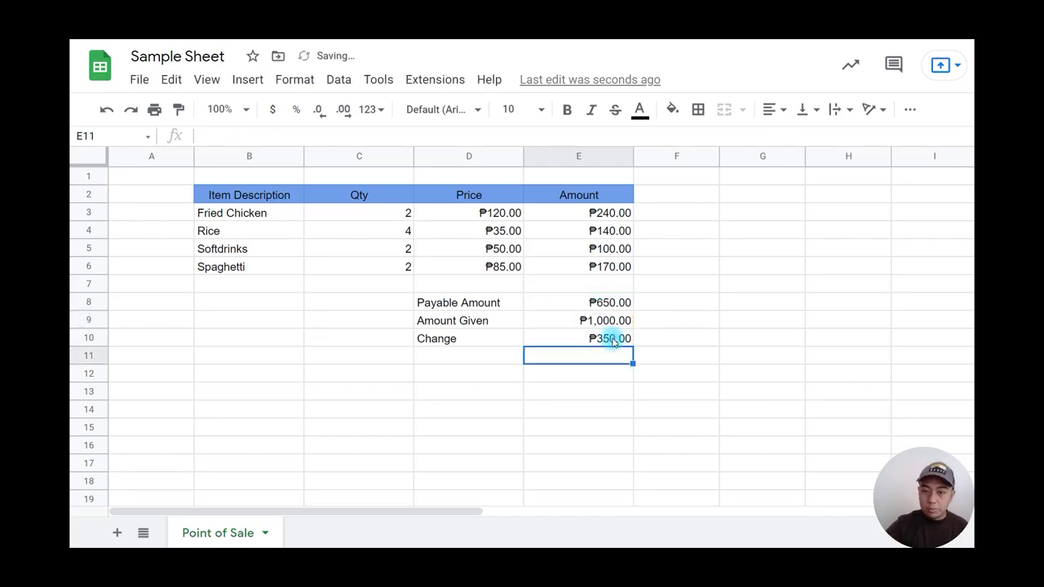